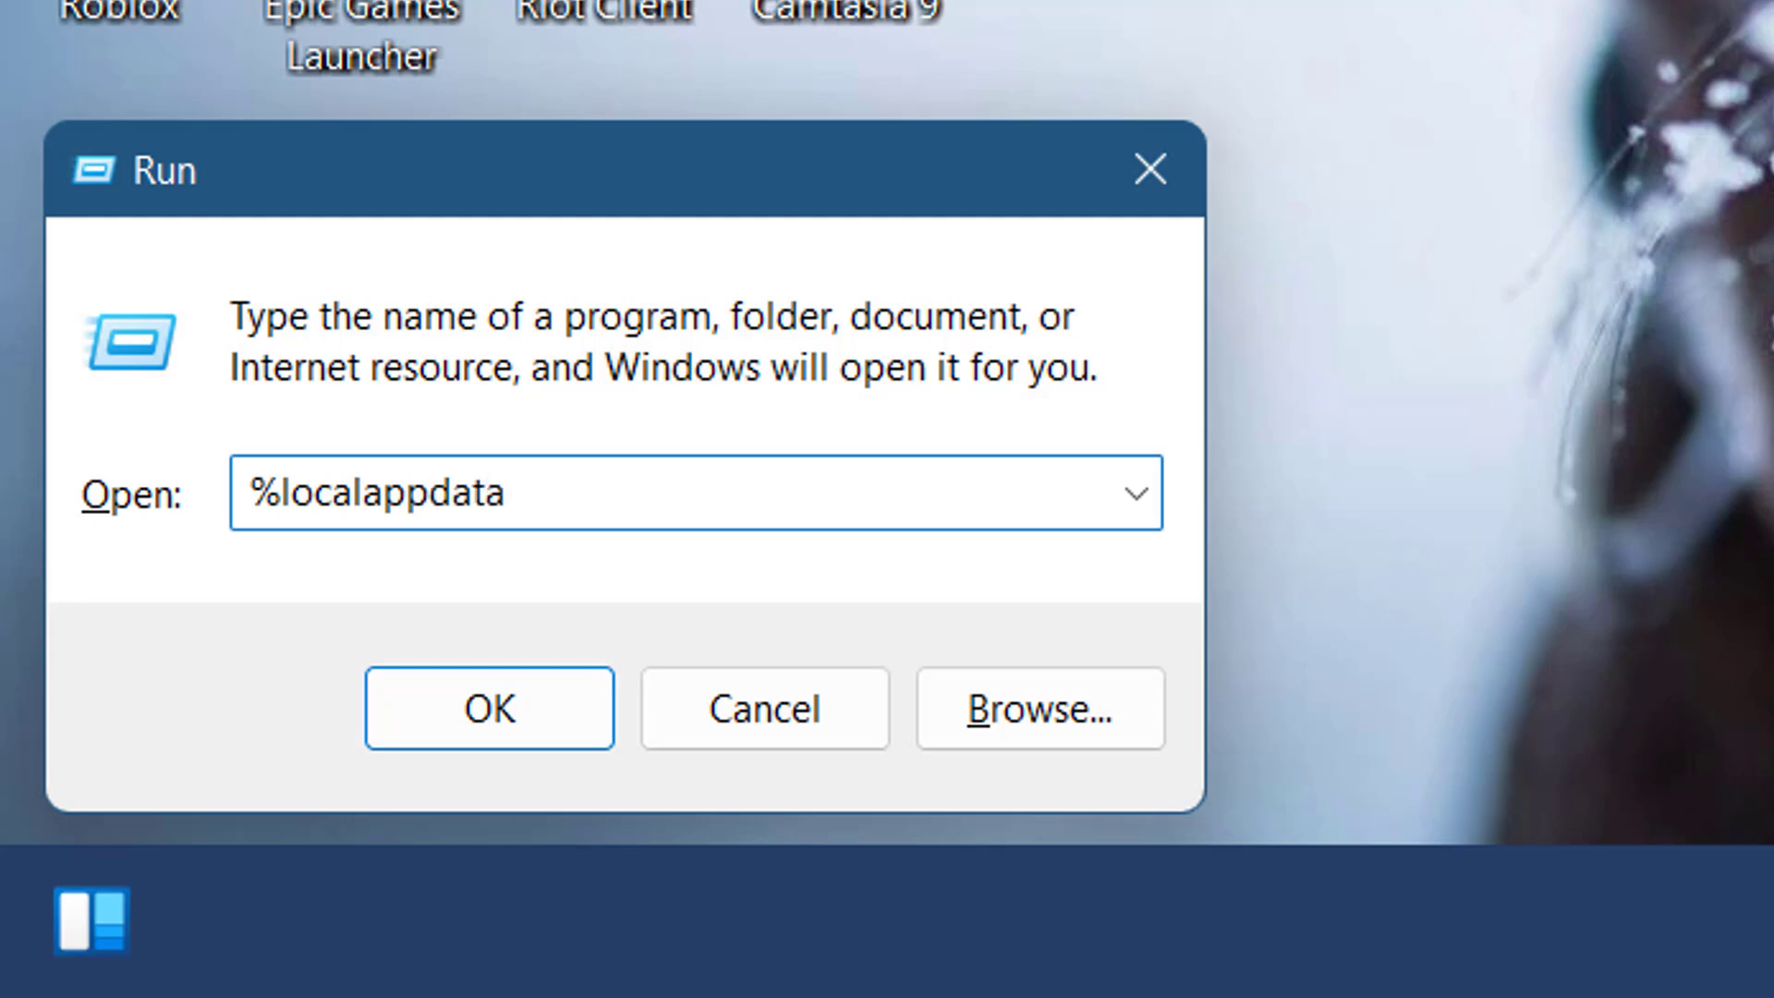
Step: Open the %localappdata% folder from the Run dialog and go into the EpicGamesLauncher folder
type("%")
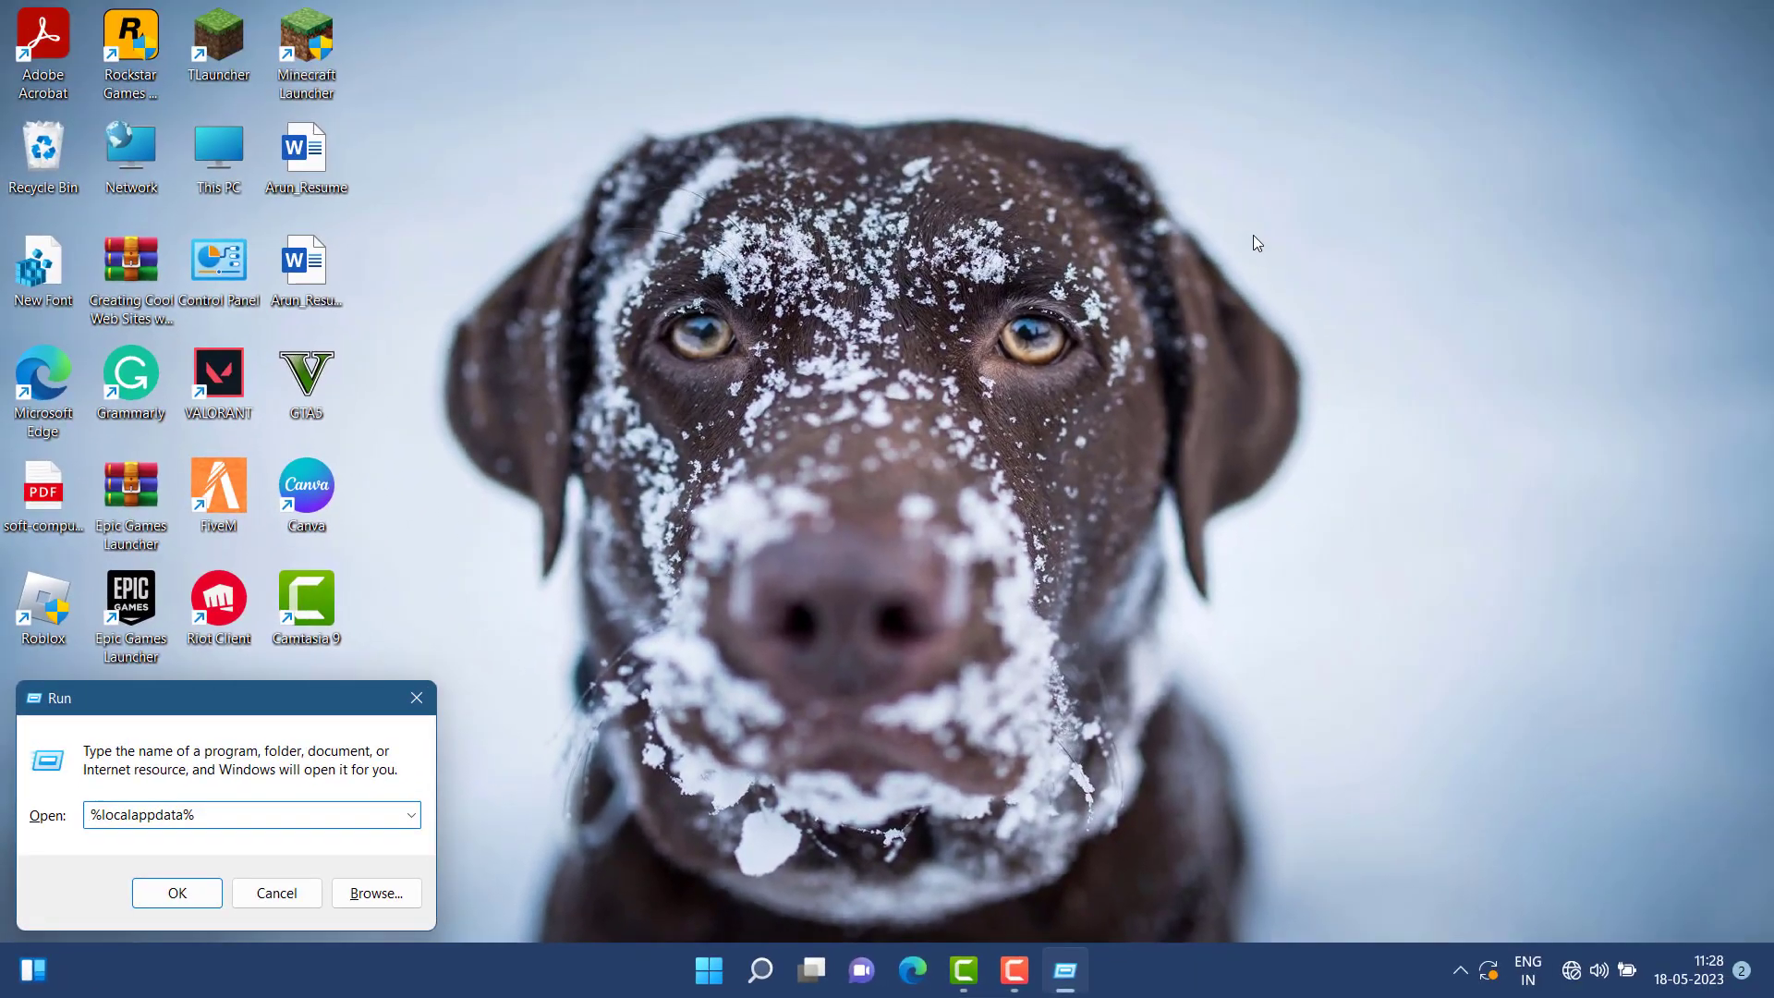
key("Return")
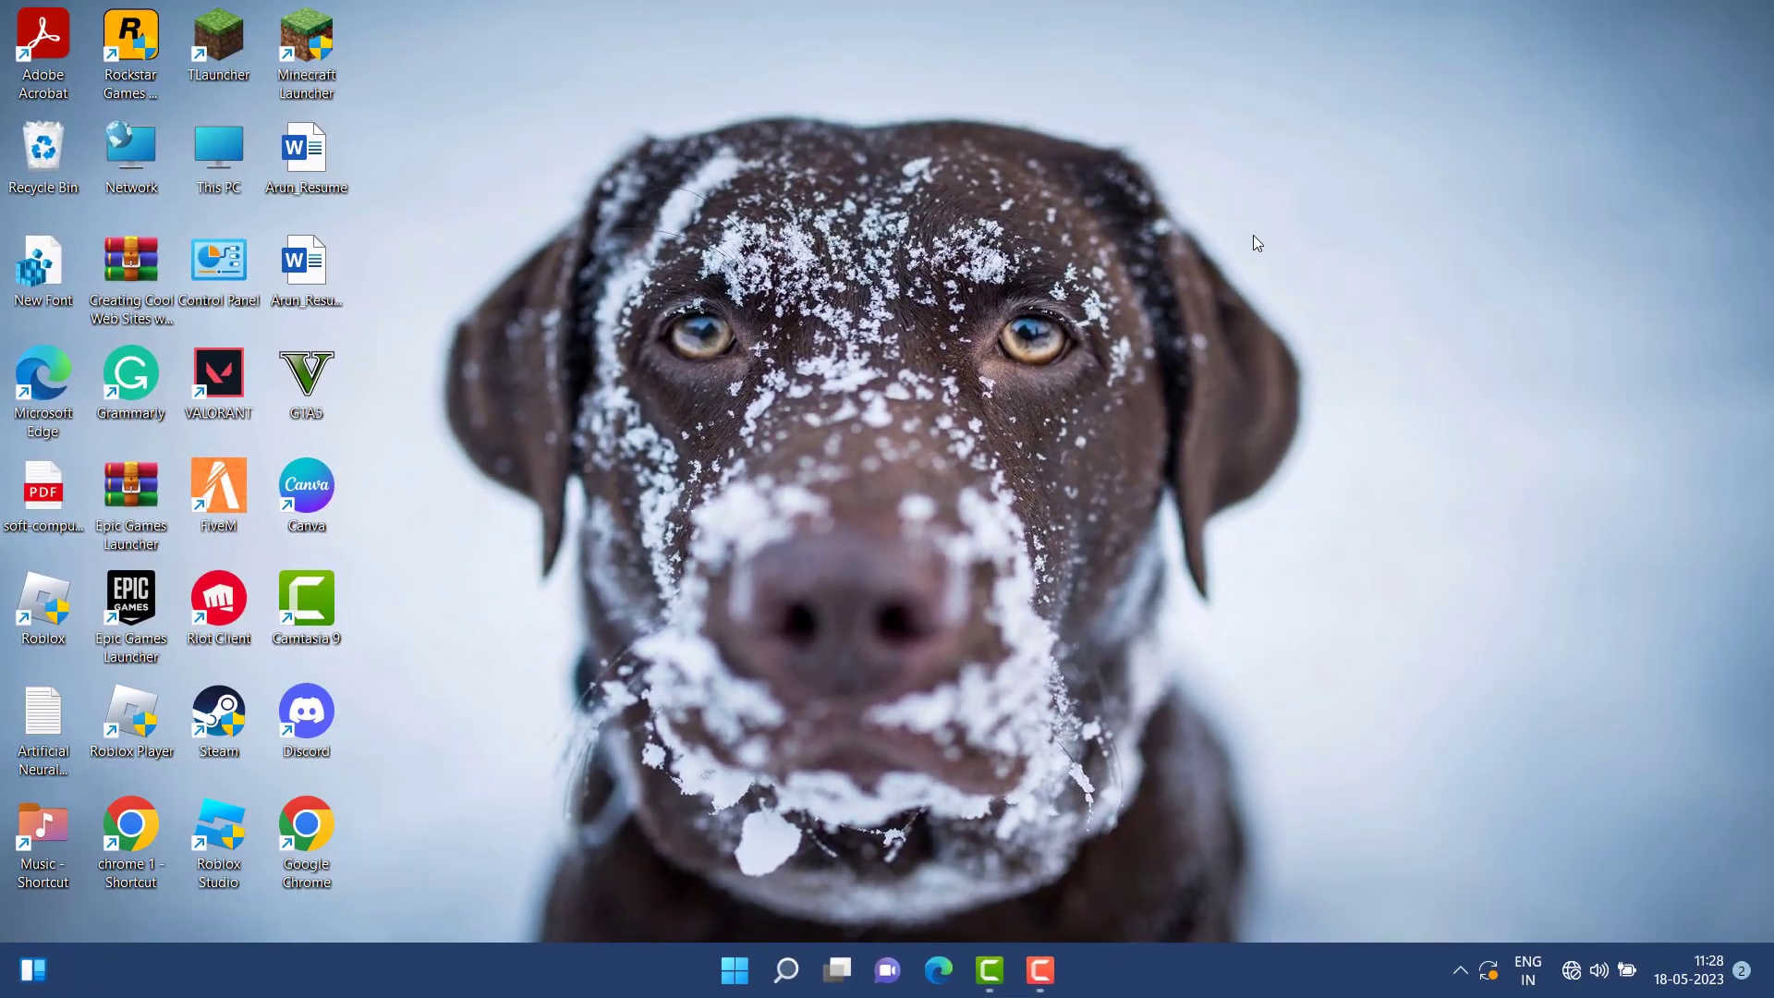
scroll(874, 458, "down", 5)
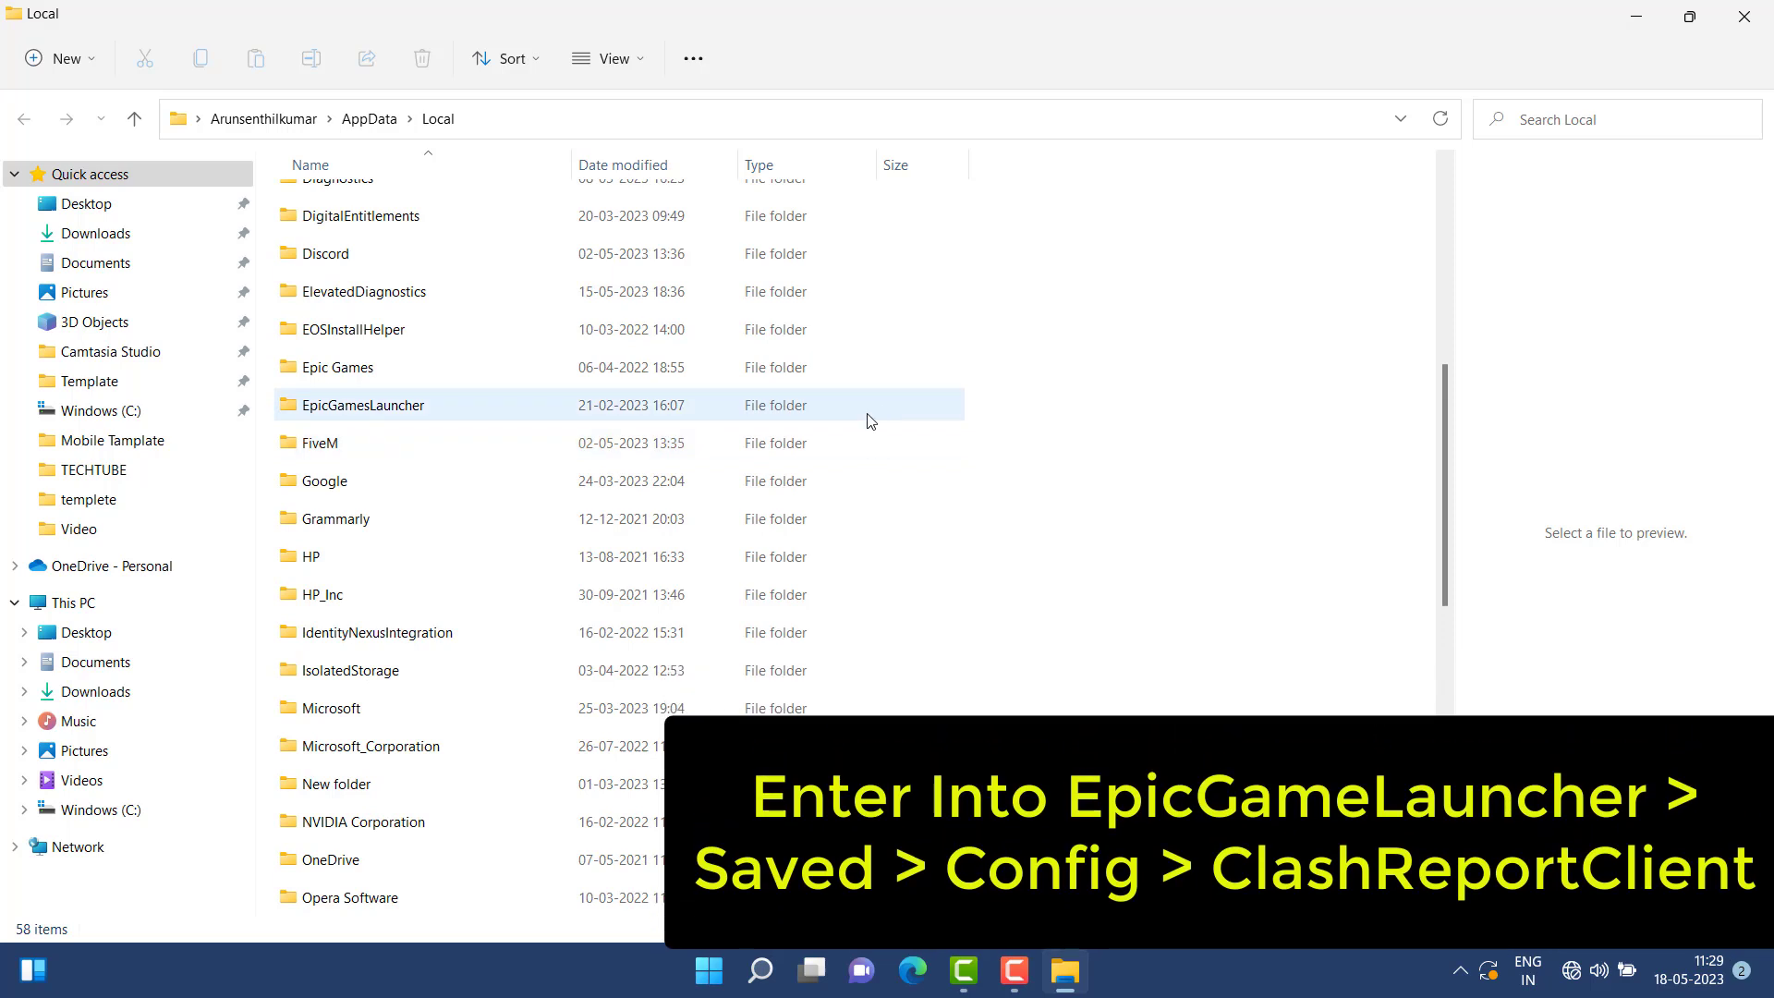
left_click(869, 420)
double_click(863, 416)
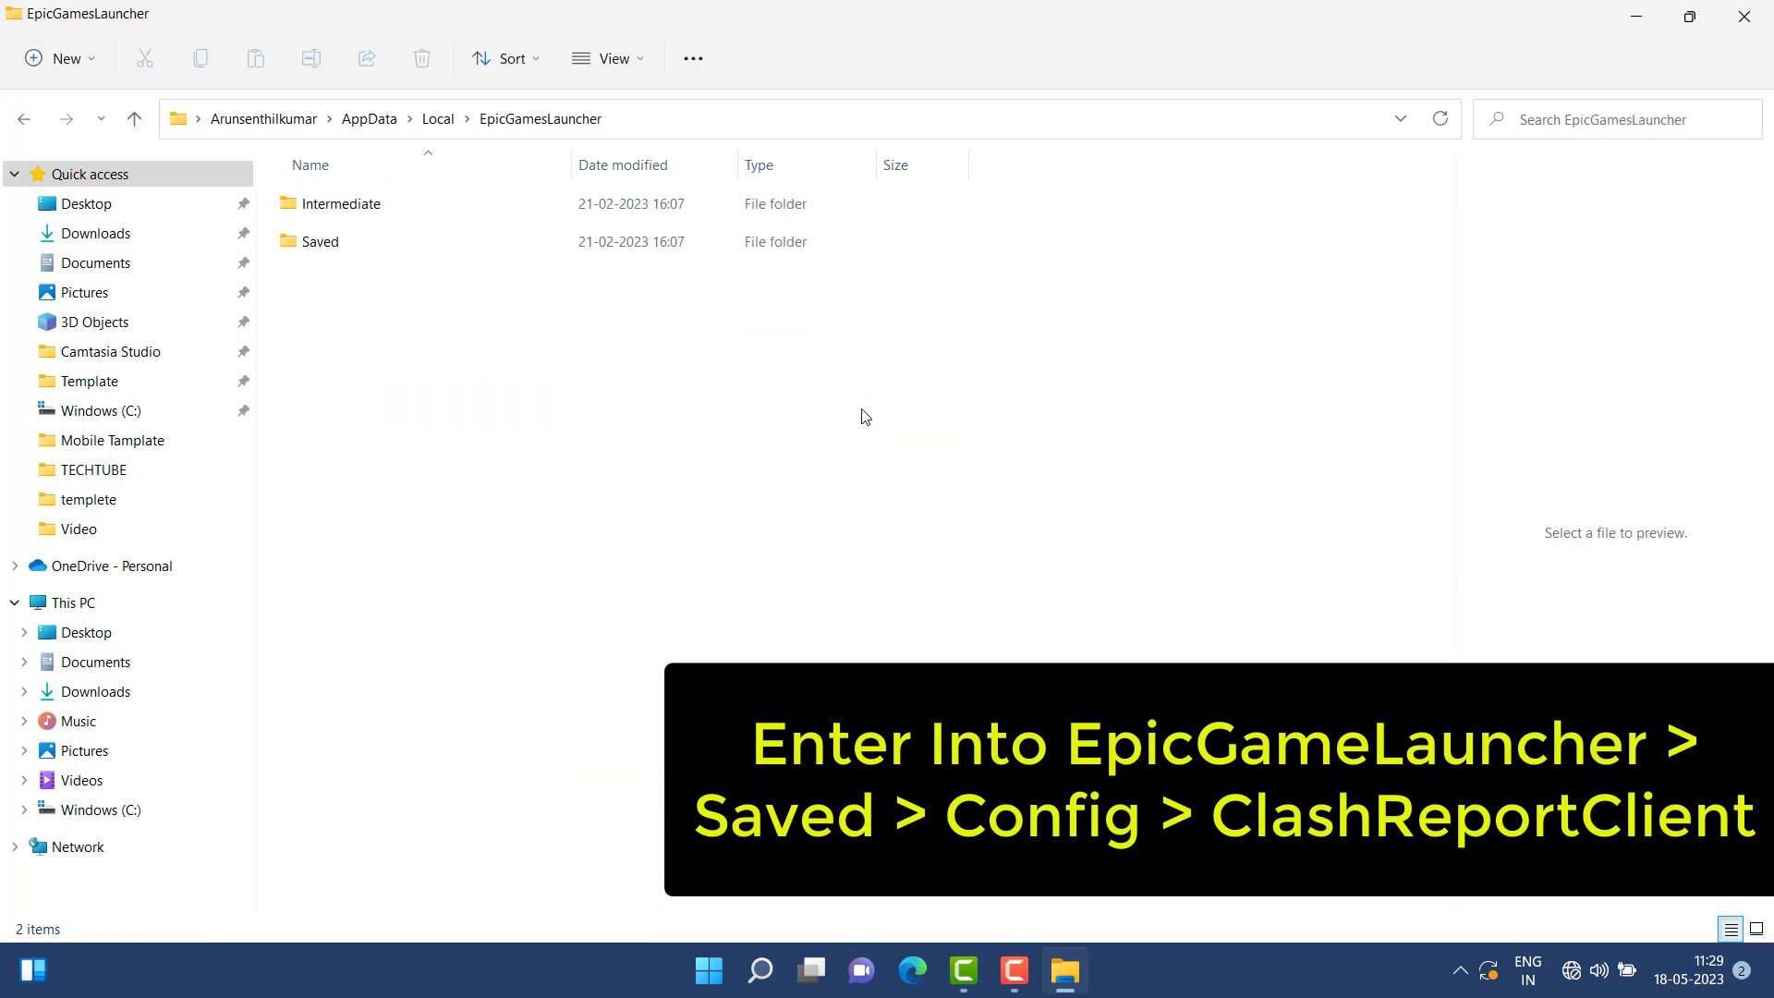
Step: Open the Saved folder inside EpicGamesLauncher, followed by its Config subfolder
left_click(710, 240)
double_click(710, 238)
left_click(710, 238)
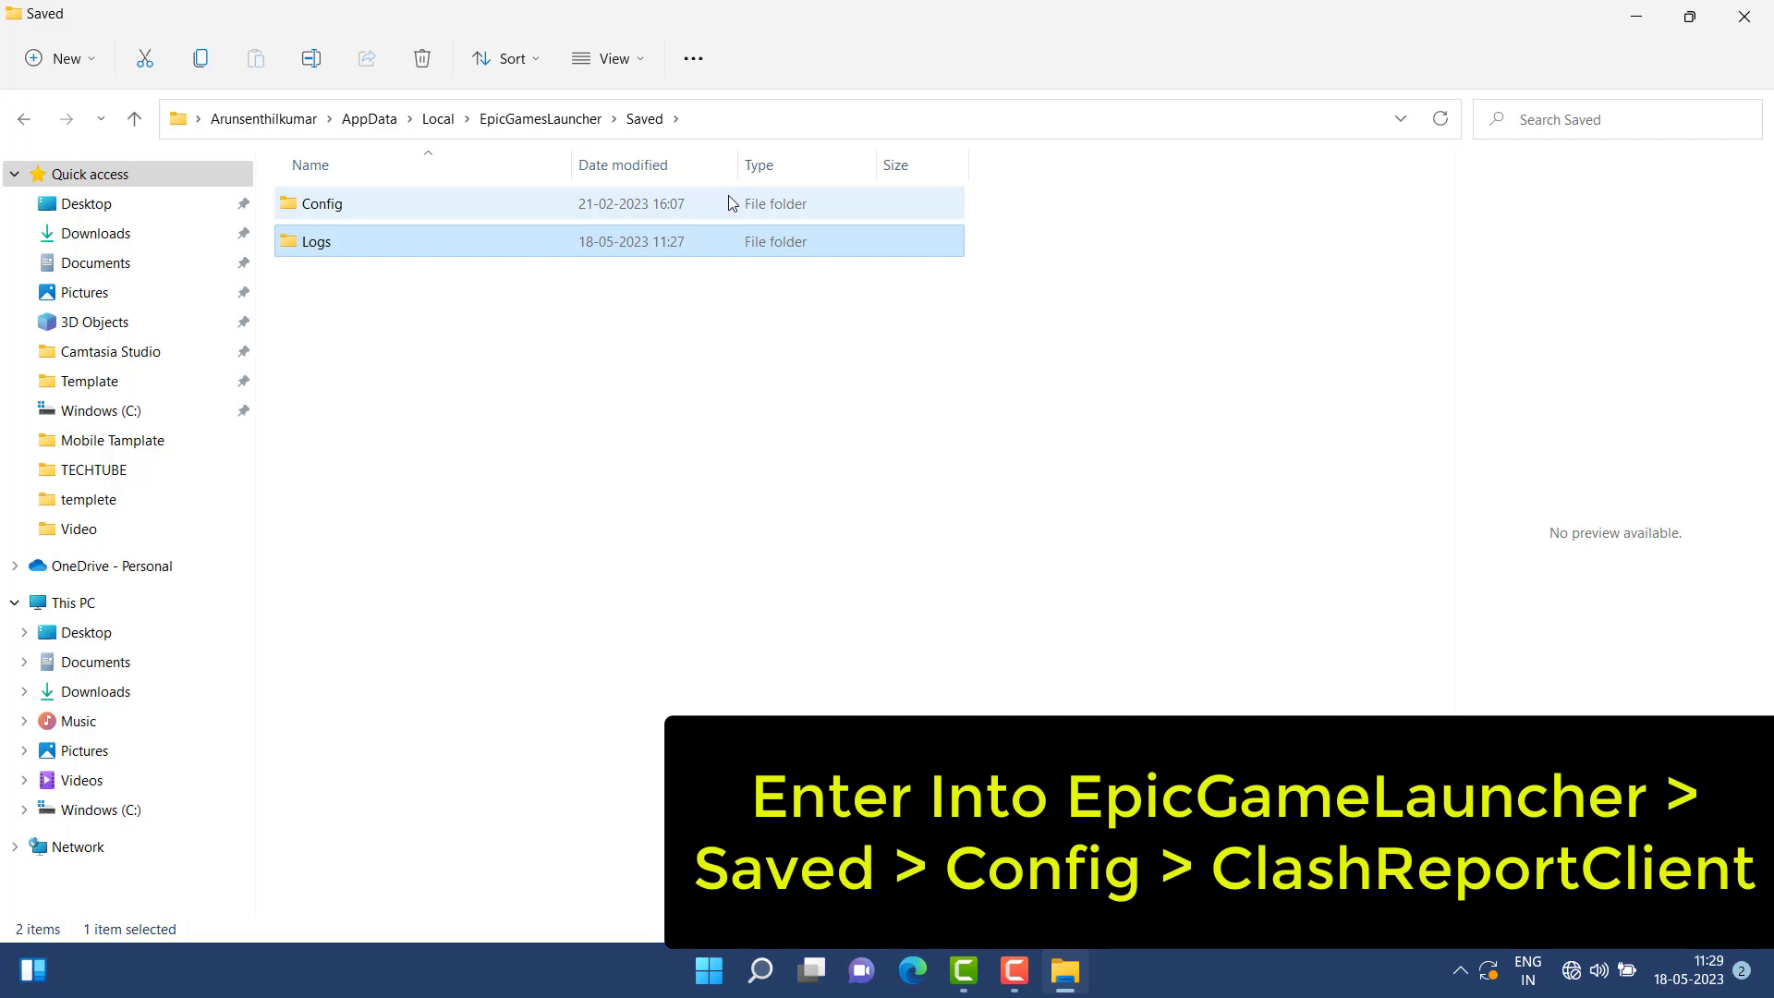
double_click(730, 201)
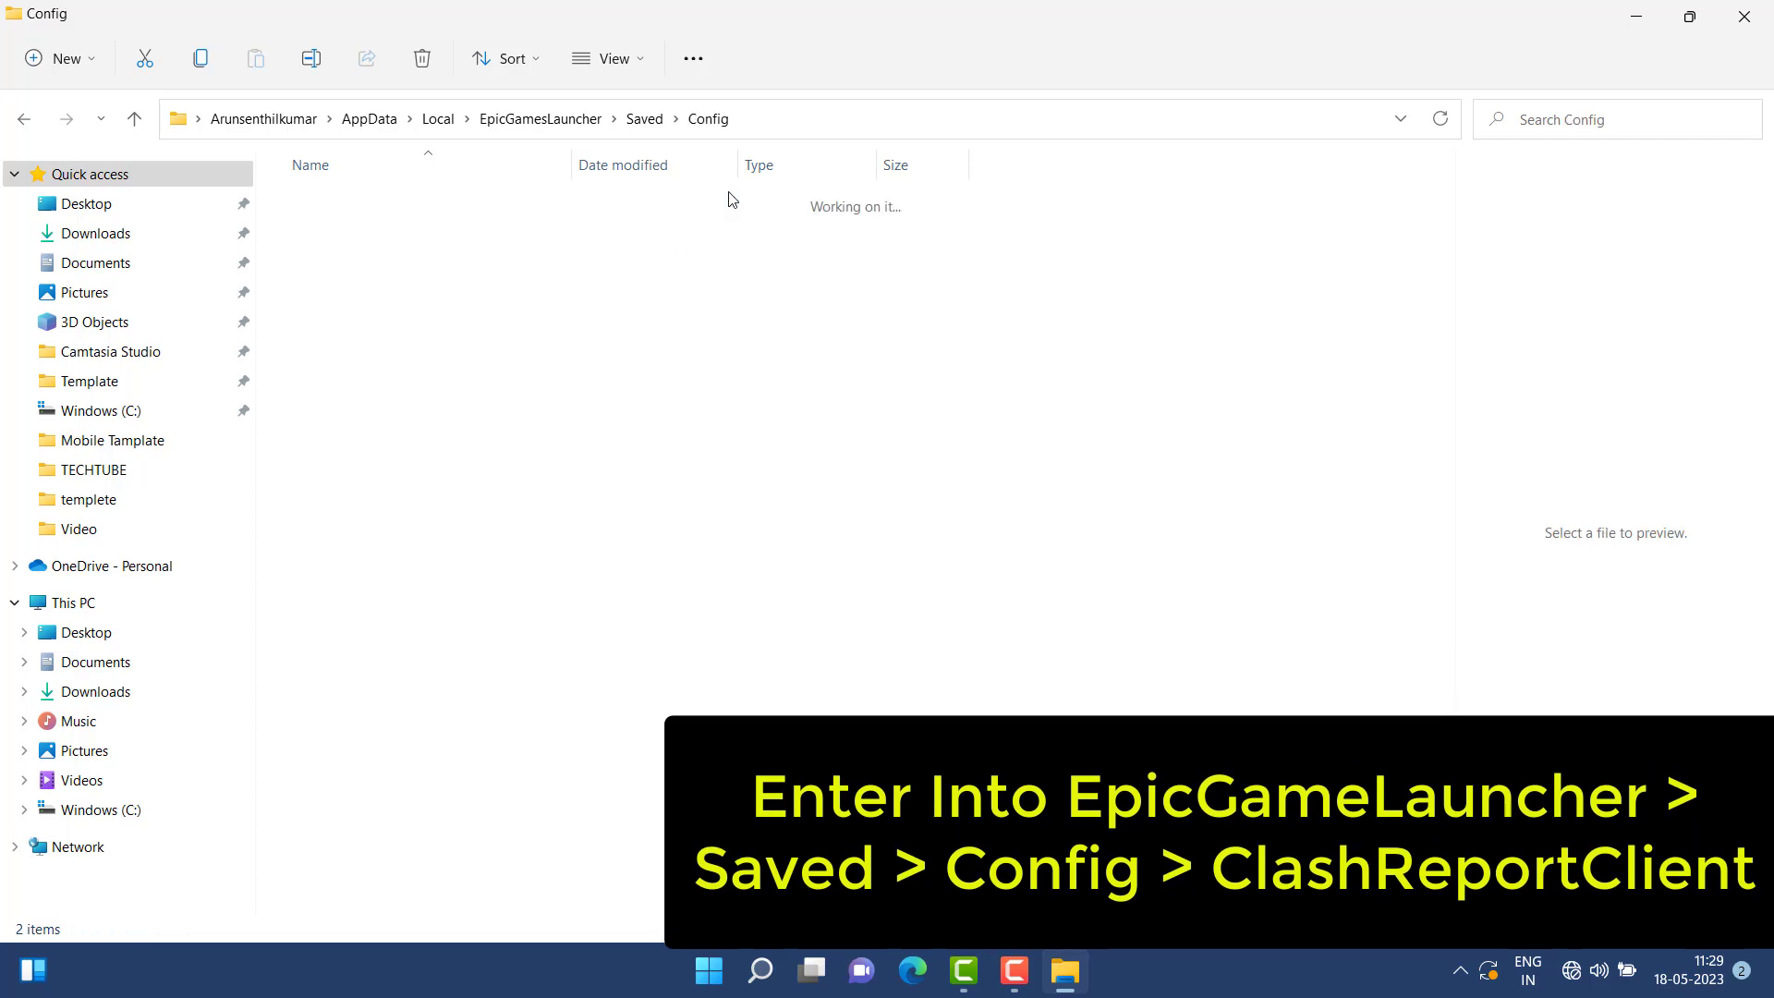
Step: Delete the UE4CC-Windows folder inside Config's CrashReportClient folder
left_click(372, 205)
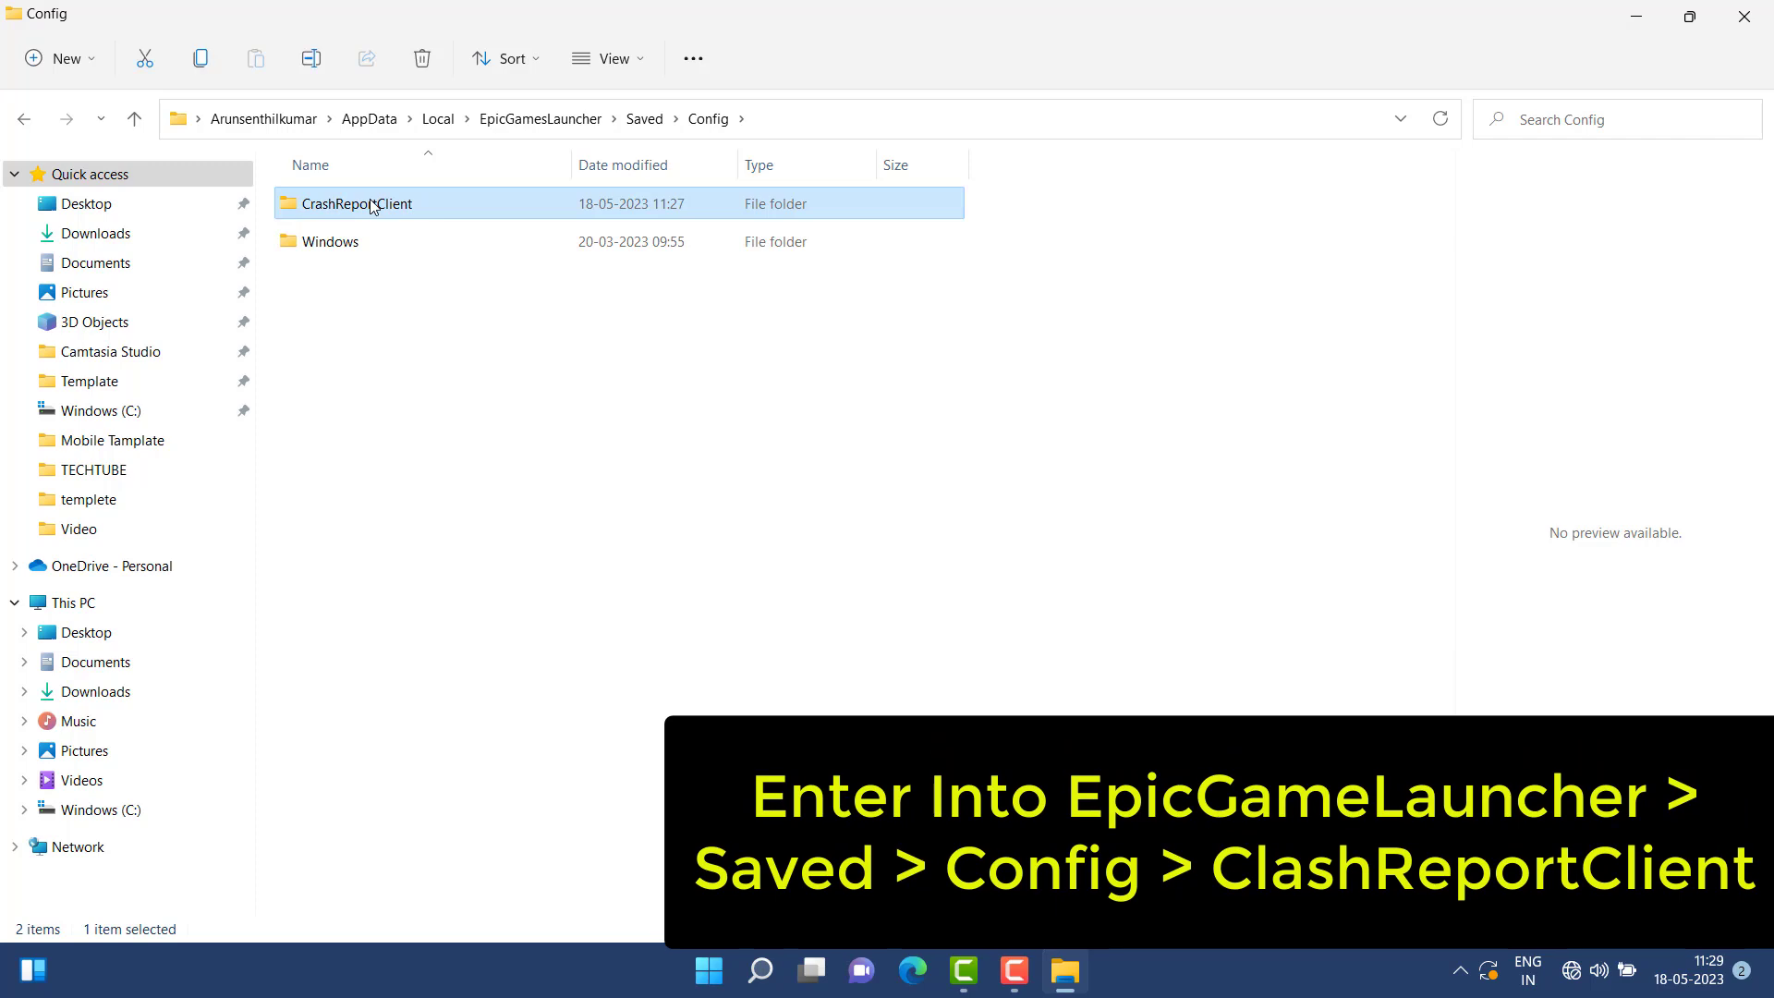
double_click(372, 205)
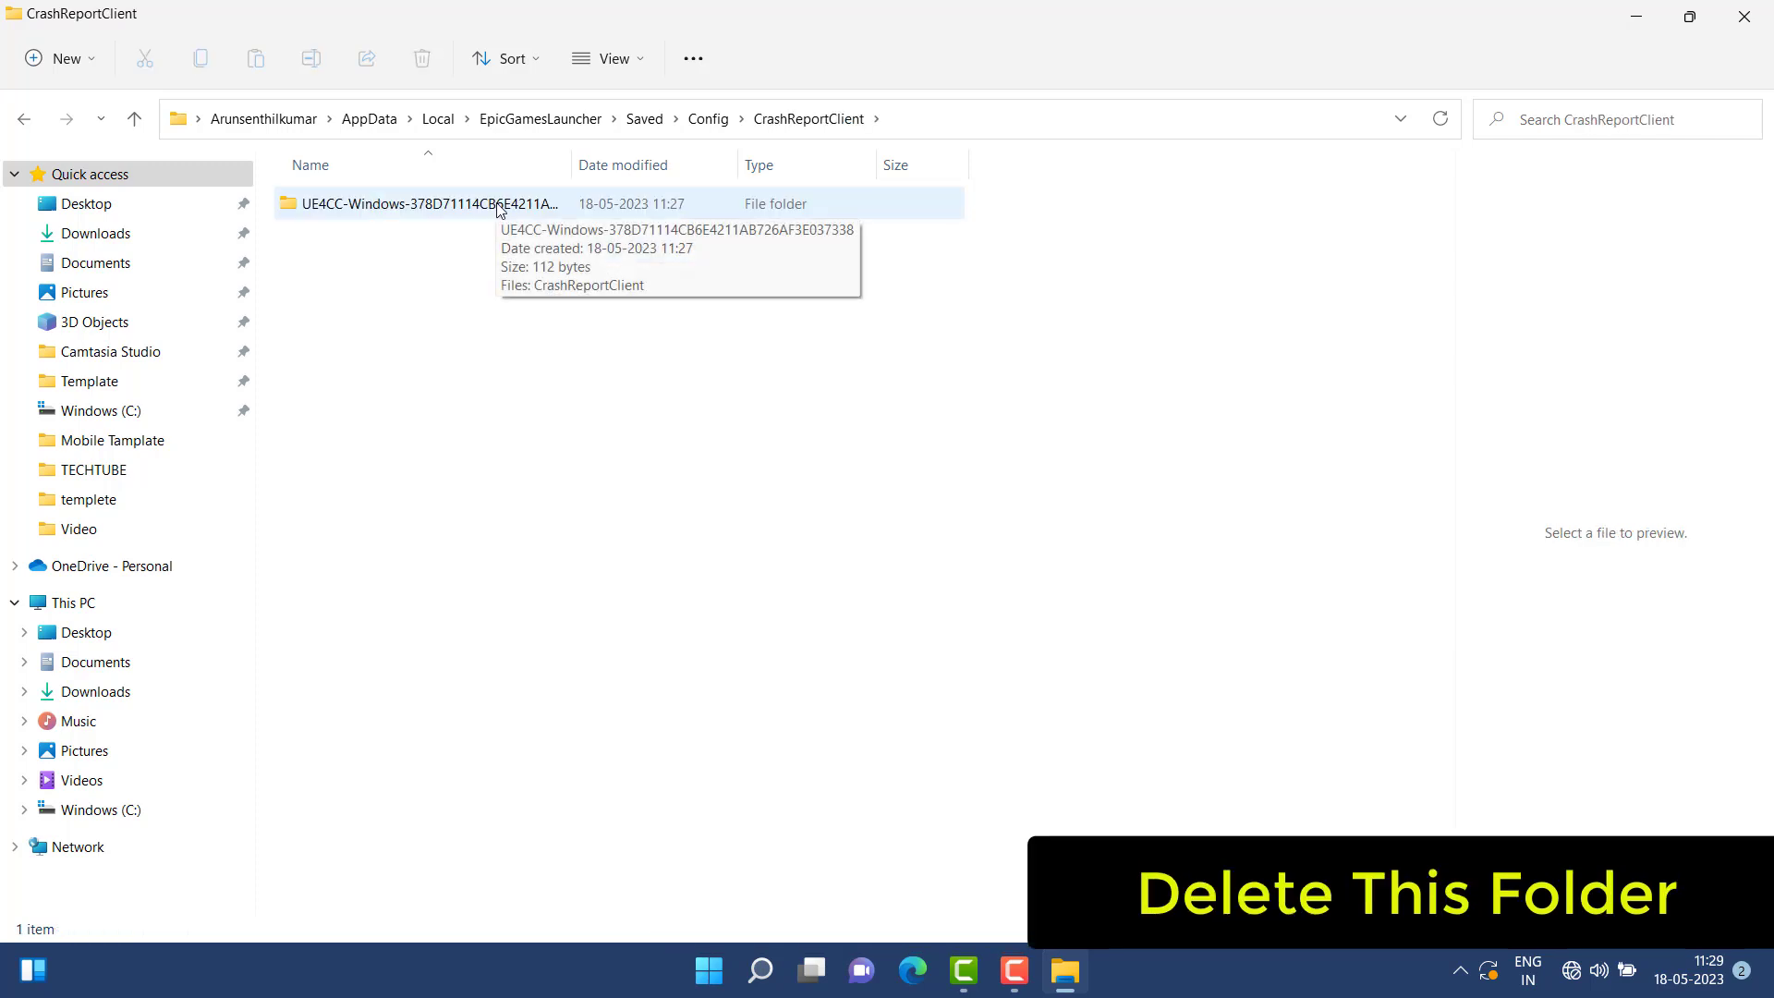
left_click(509, 213)
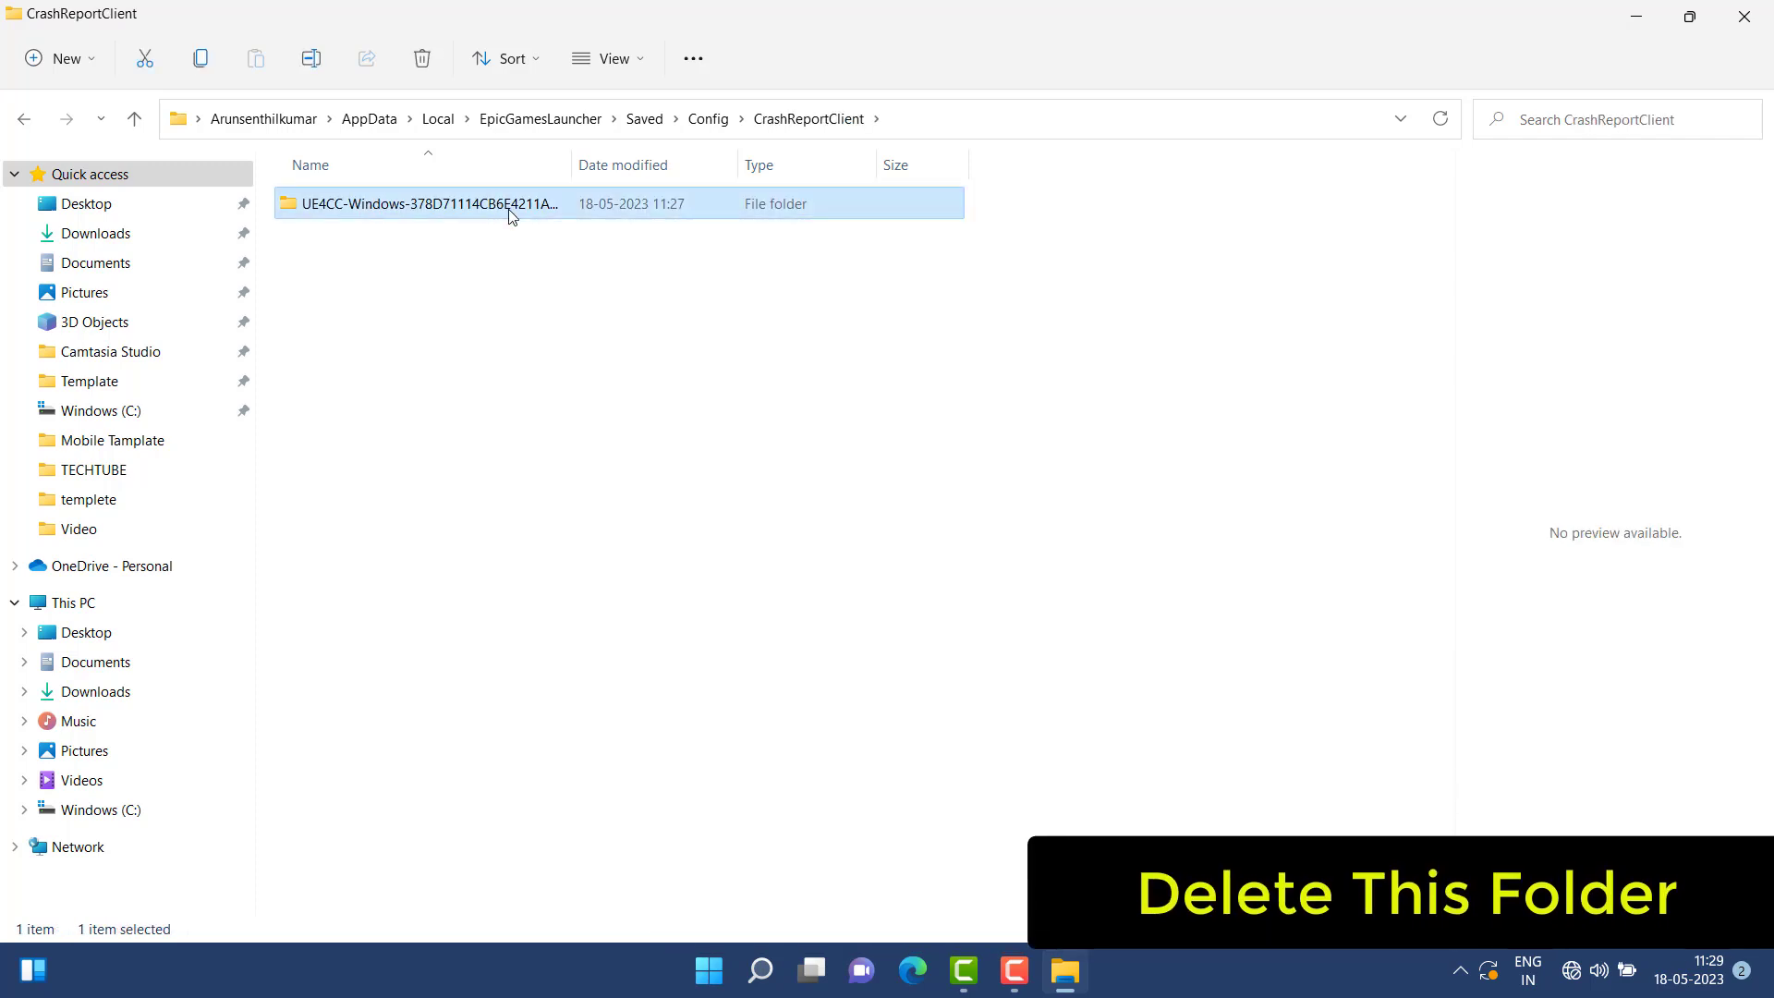
right_click(509, 212)
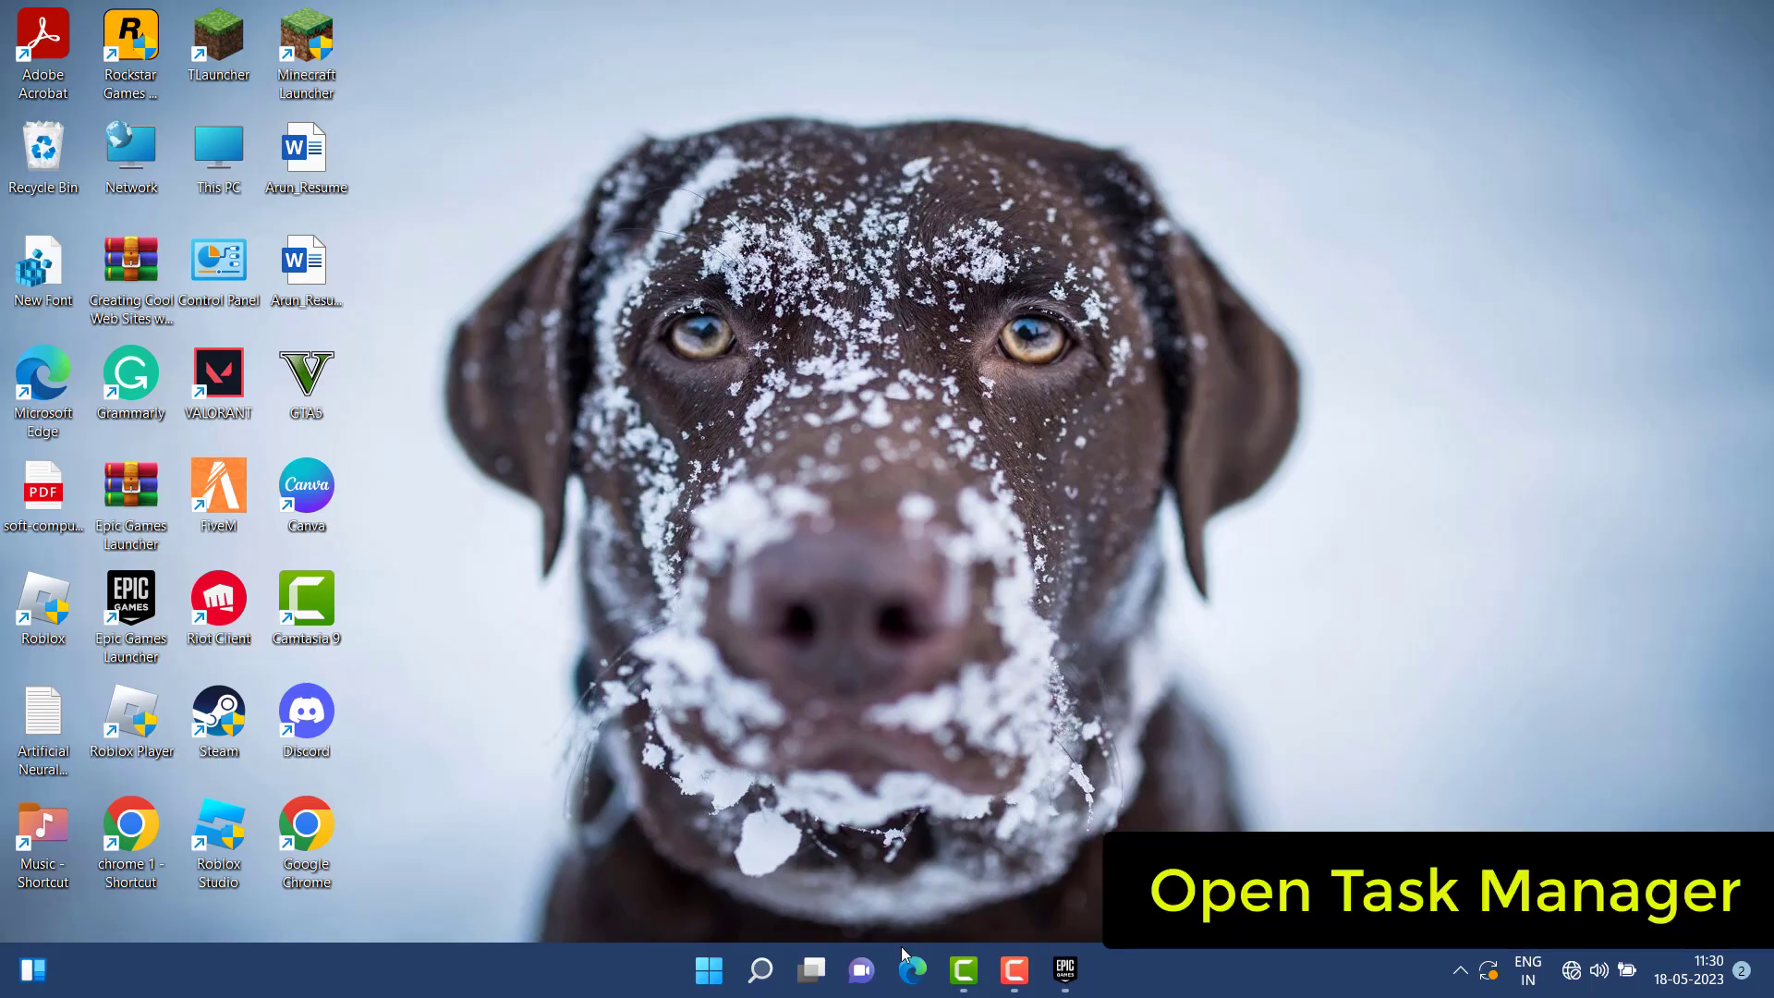
Step: Open Task Manager, end the EpicGamesLauncher task and close Task Manager
left_click(759, 972)
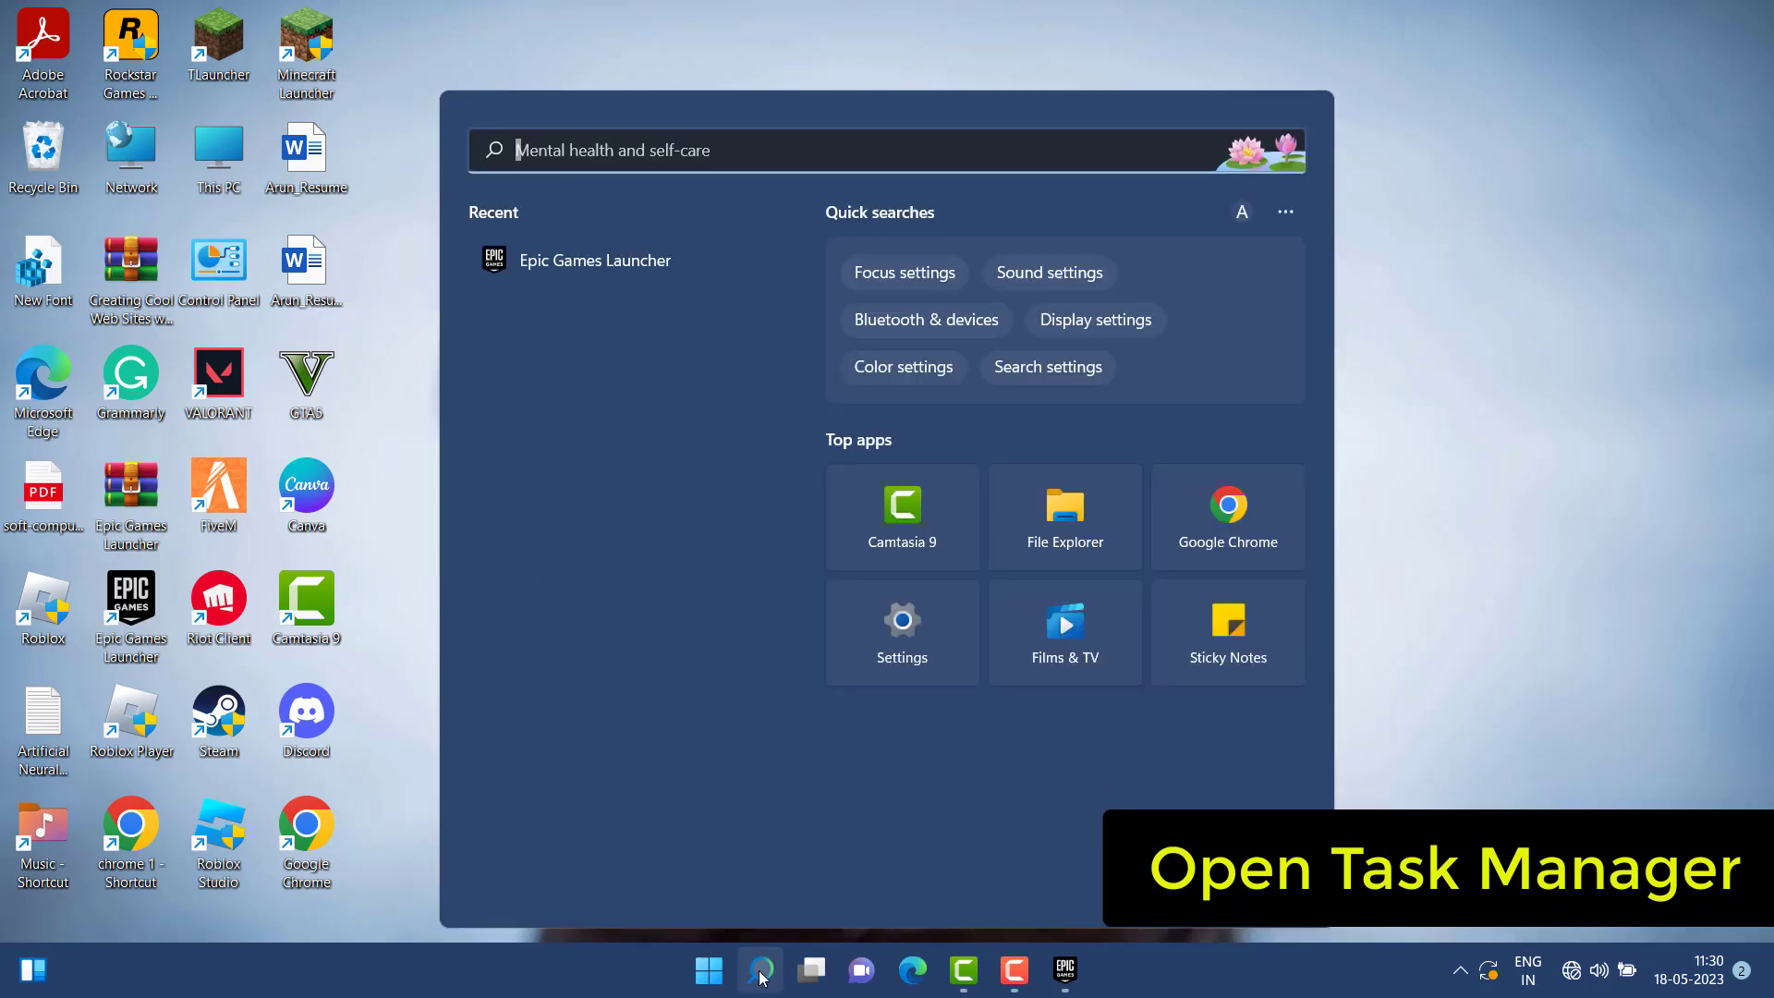
type("task Manager")
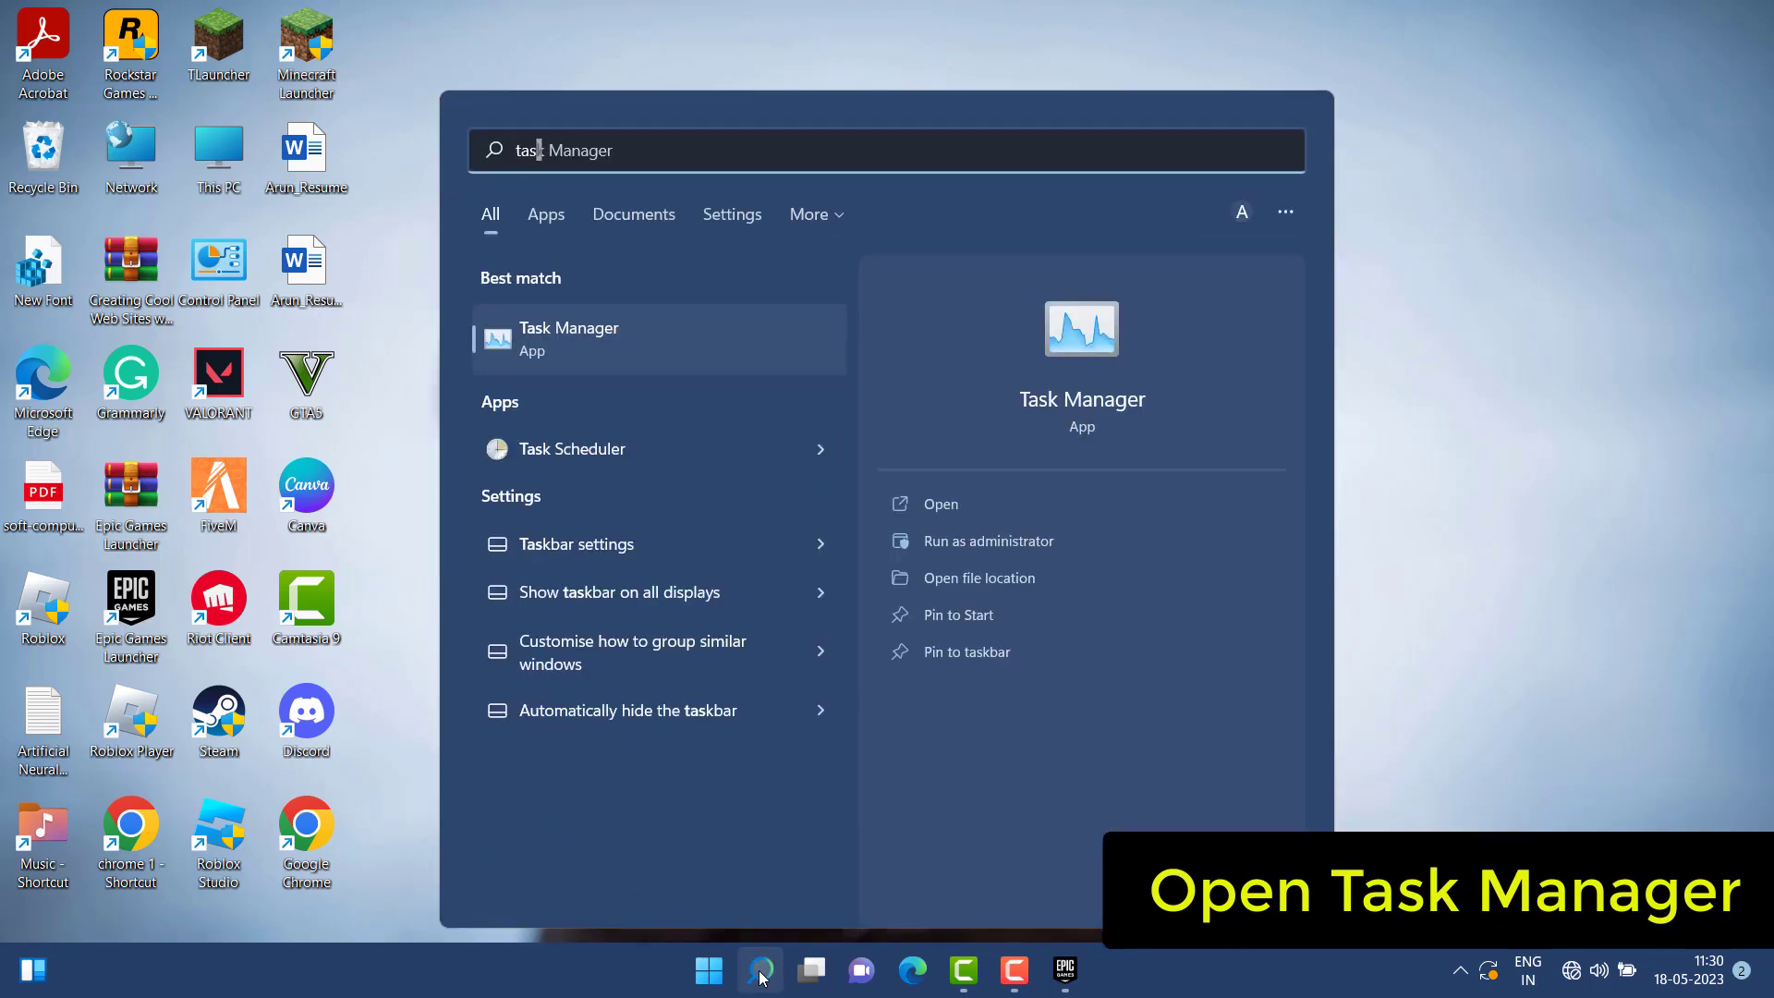
left_click(935, 504)
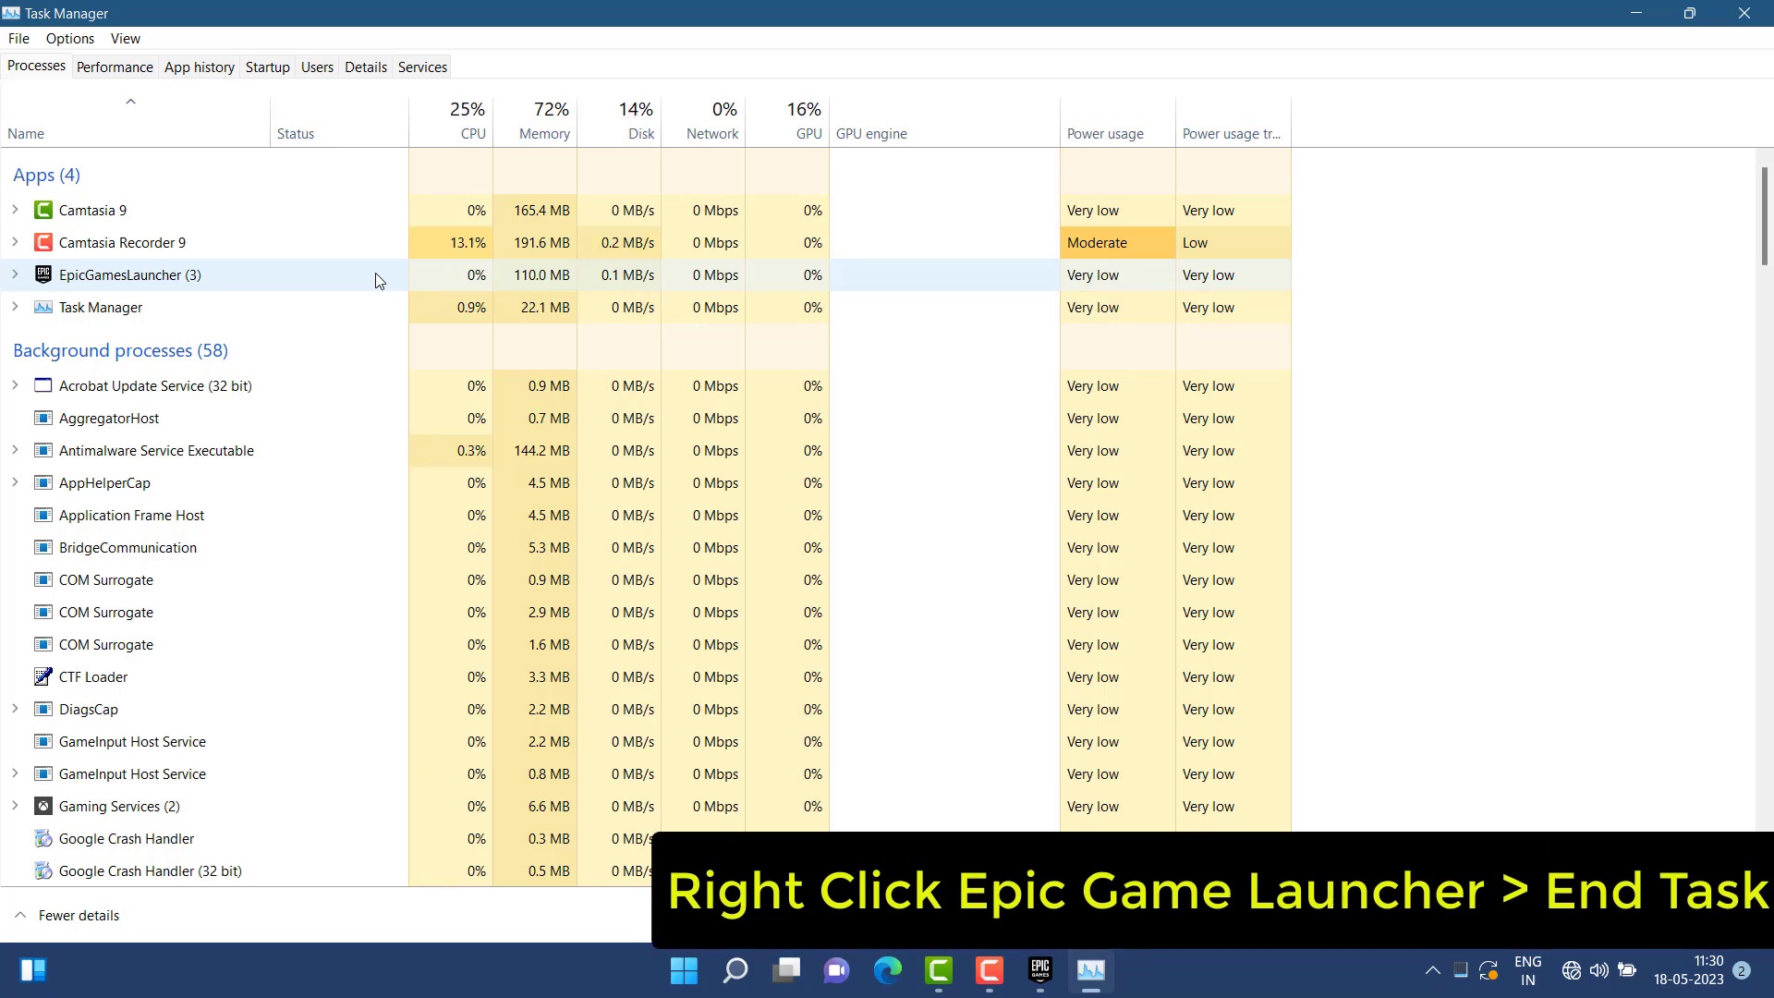
right_click(375, 274)
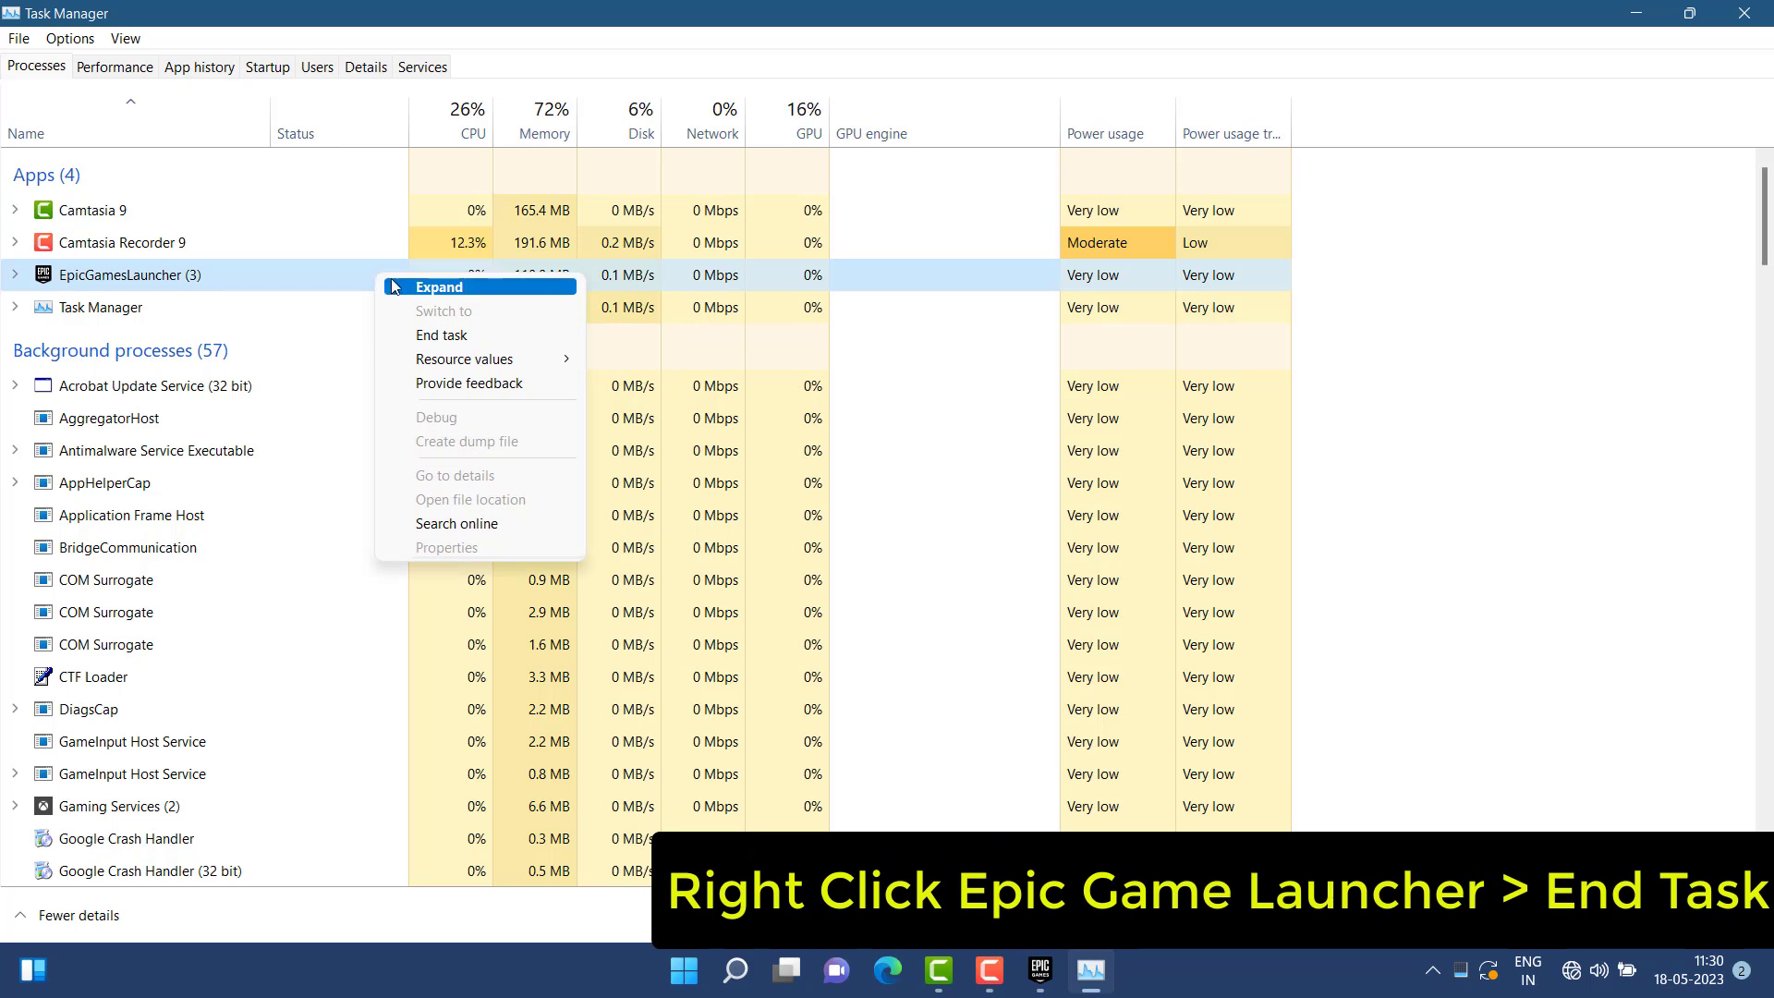
left_click(423, 335)
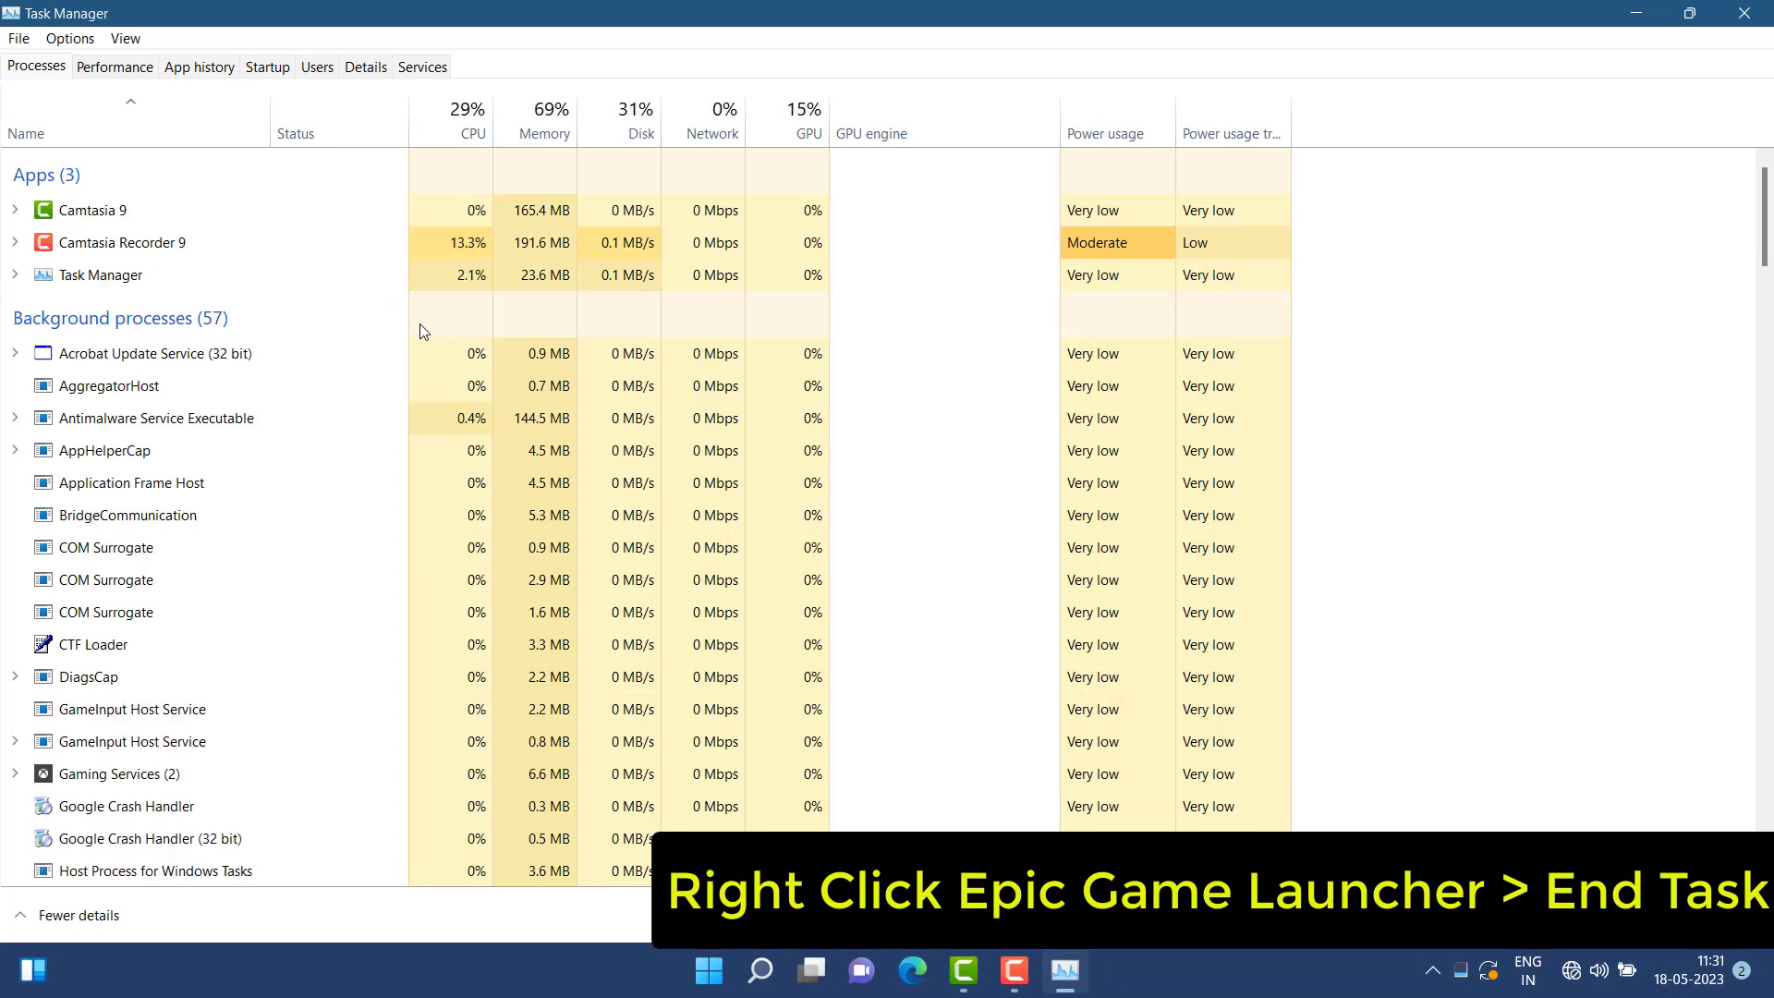
left_click(1758, 8)
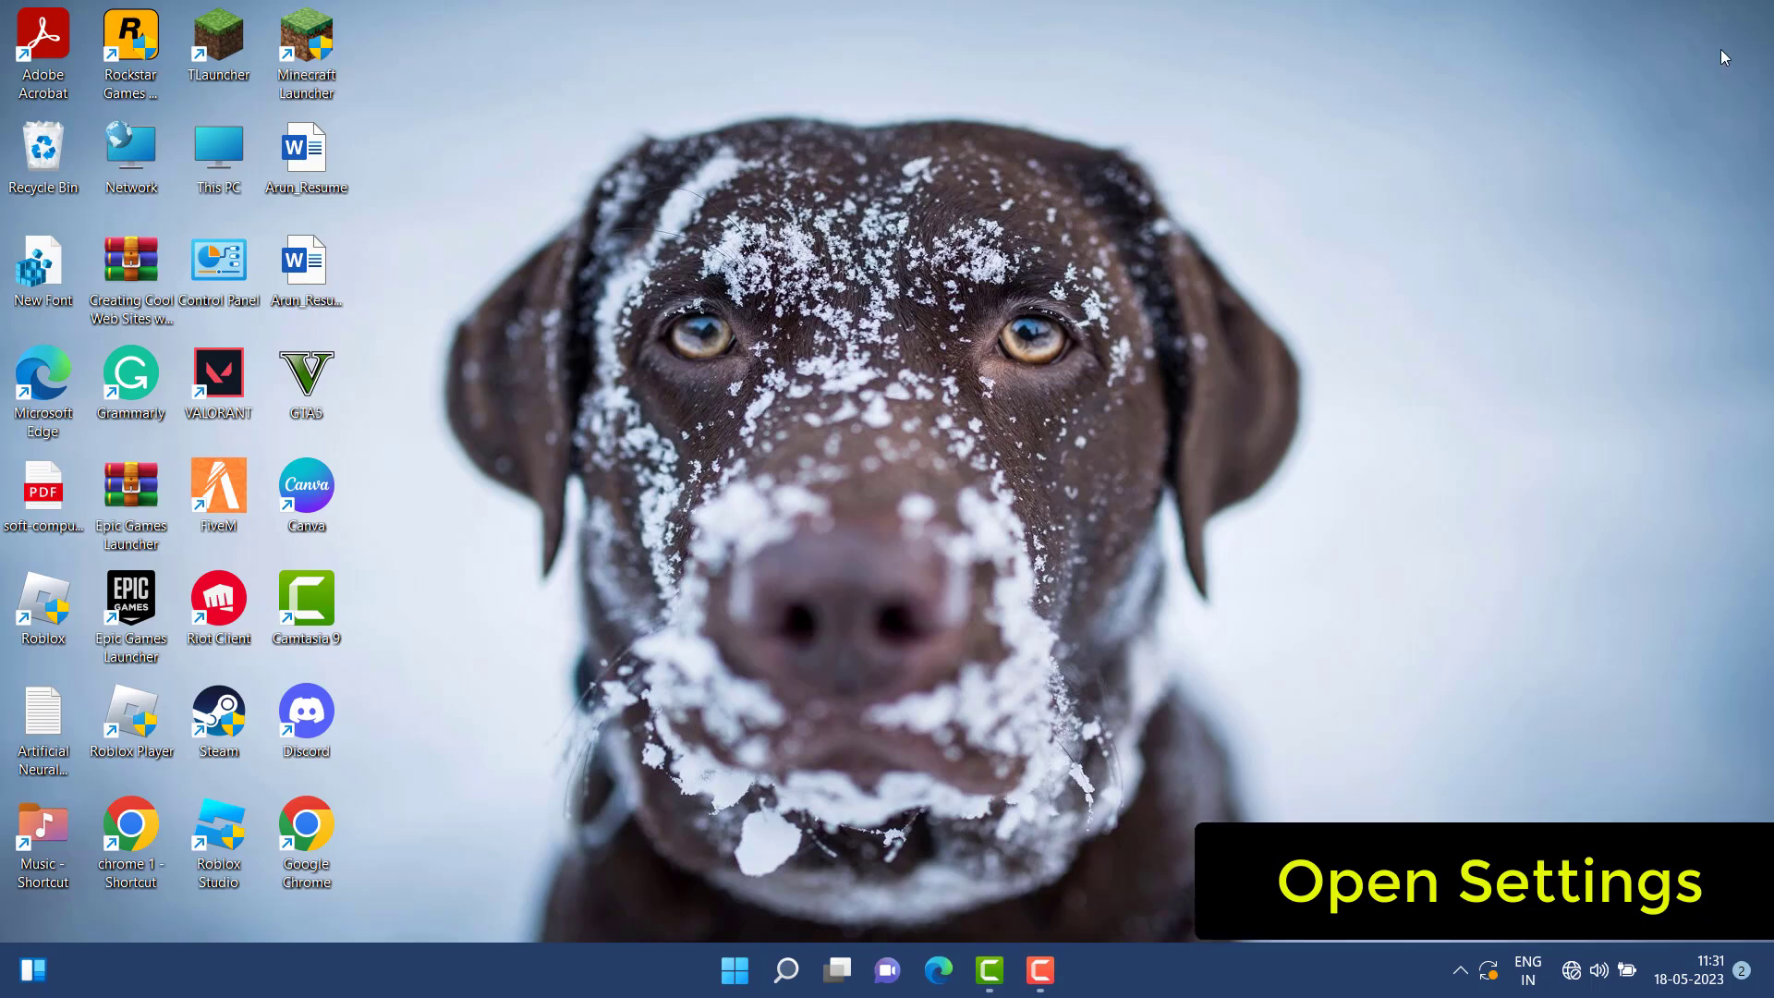
Step: Open the System display page in Windows Settings and set the display scale to 100%
left_click(736, 978)
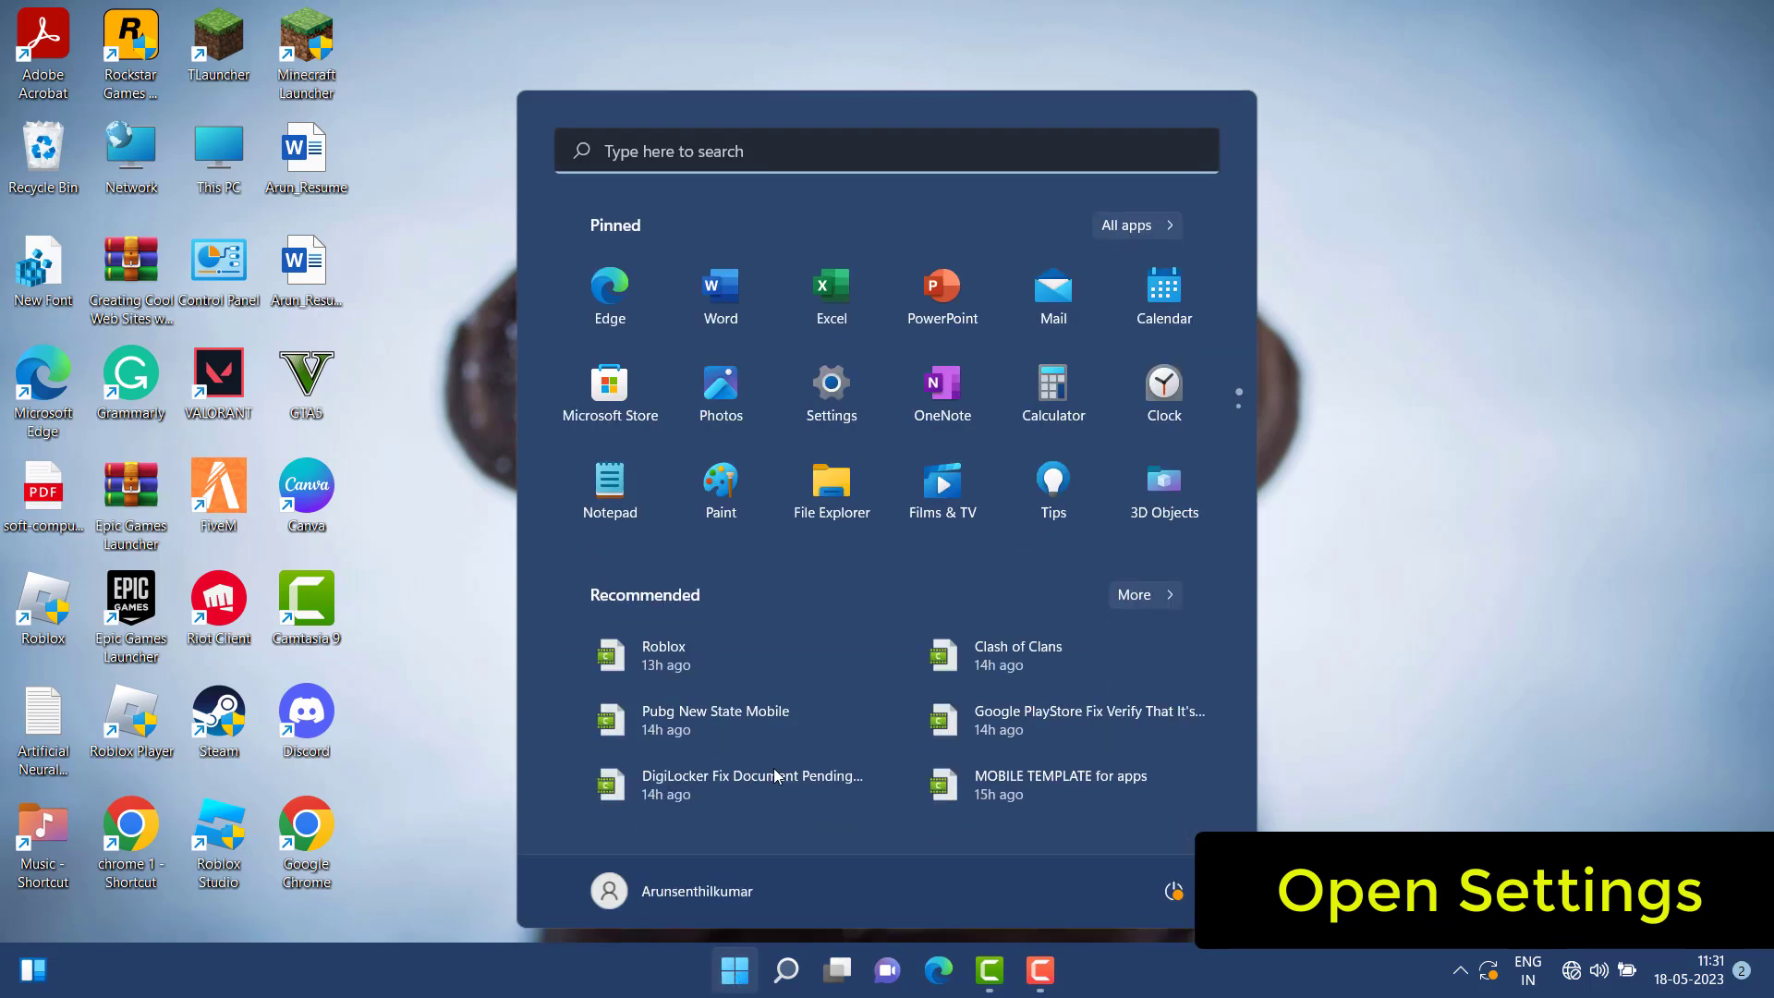
left_click(848, 415)
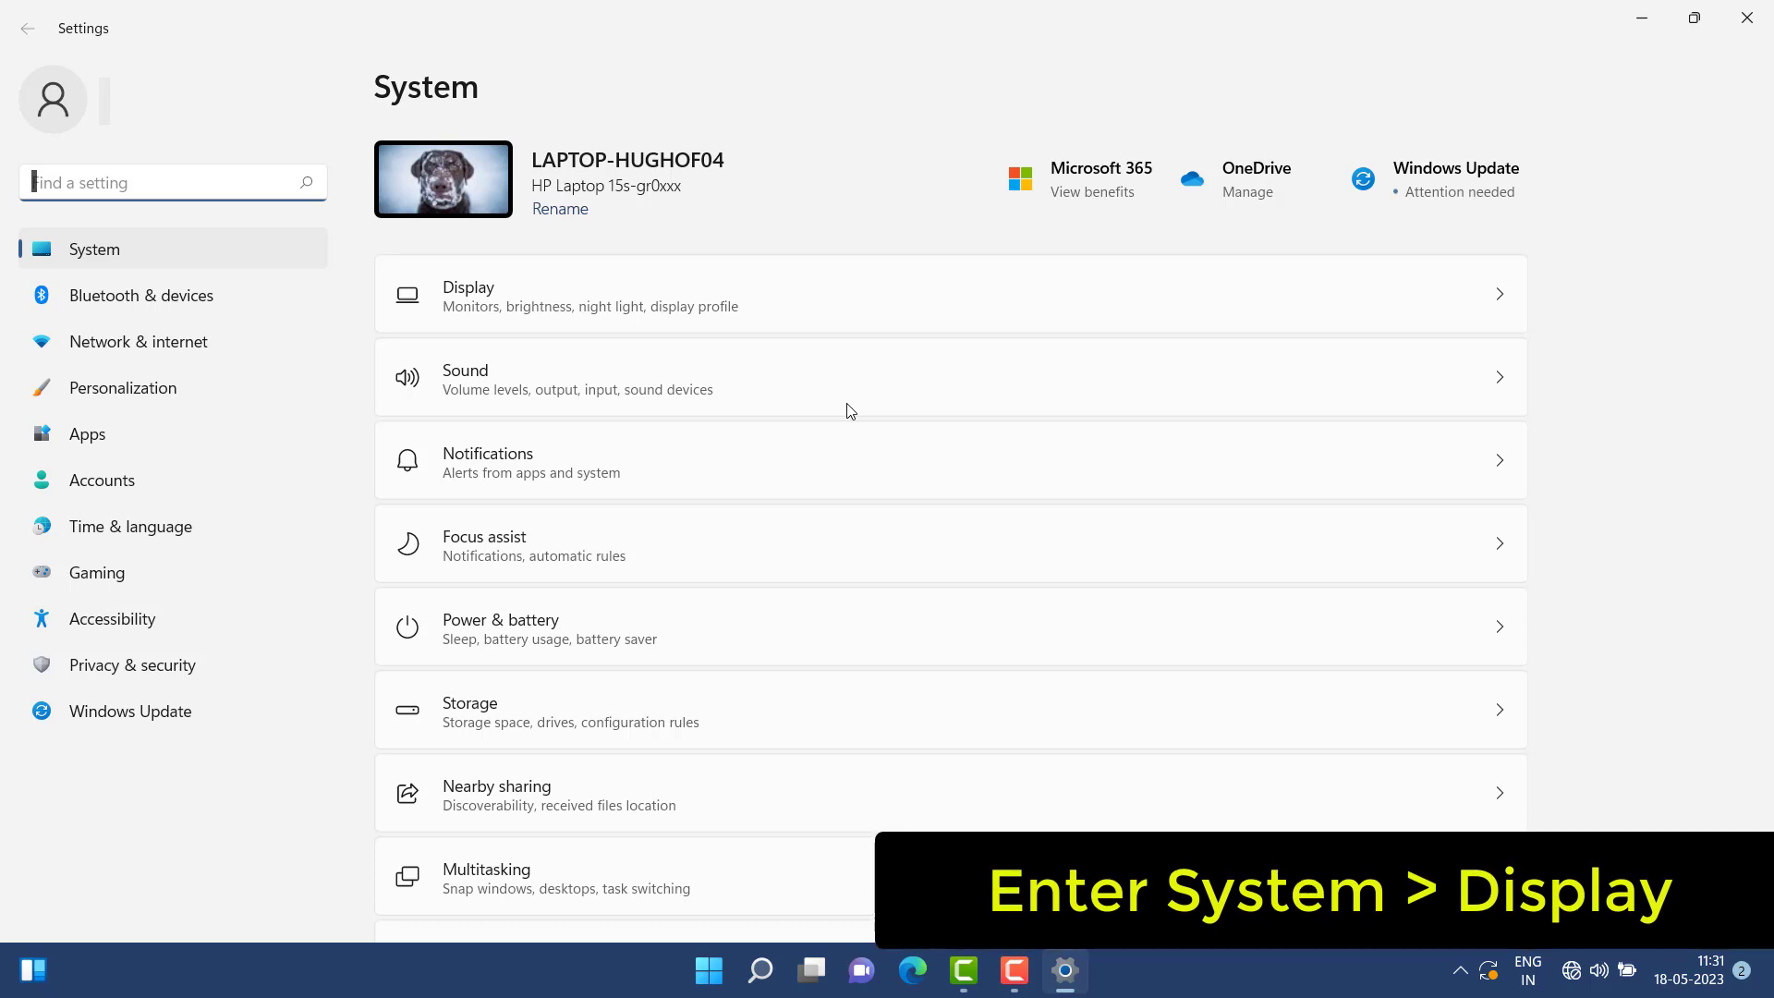
left_click(146, 252)
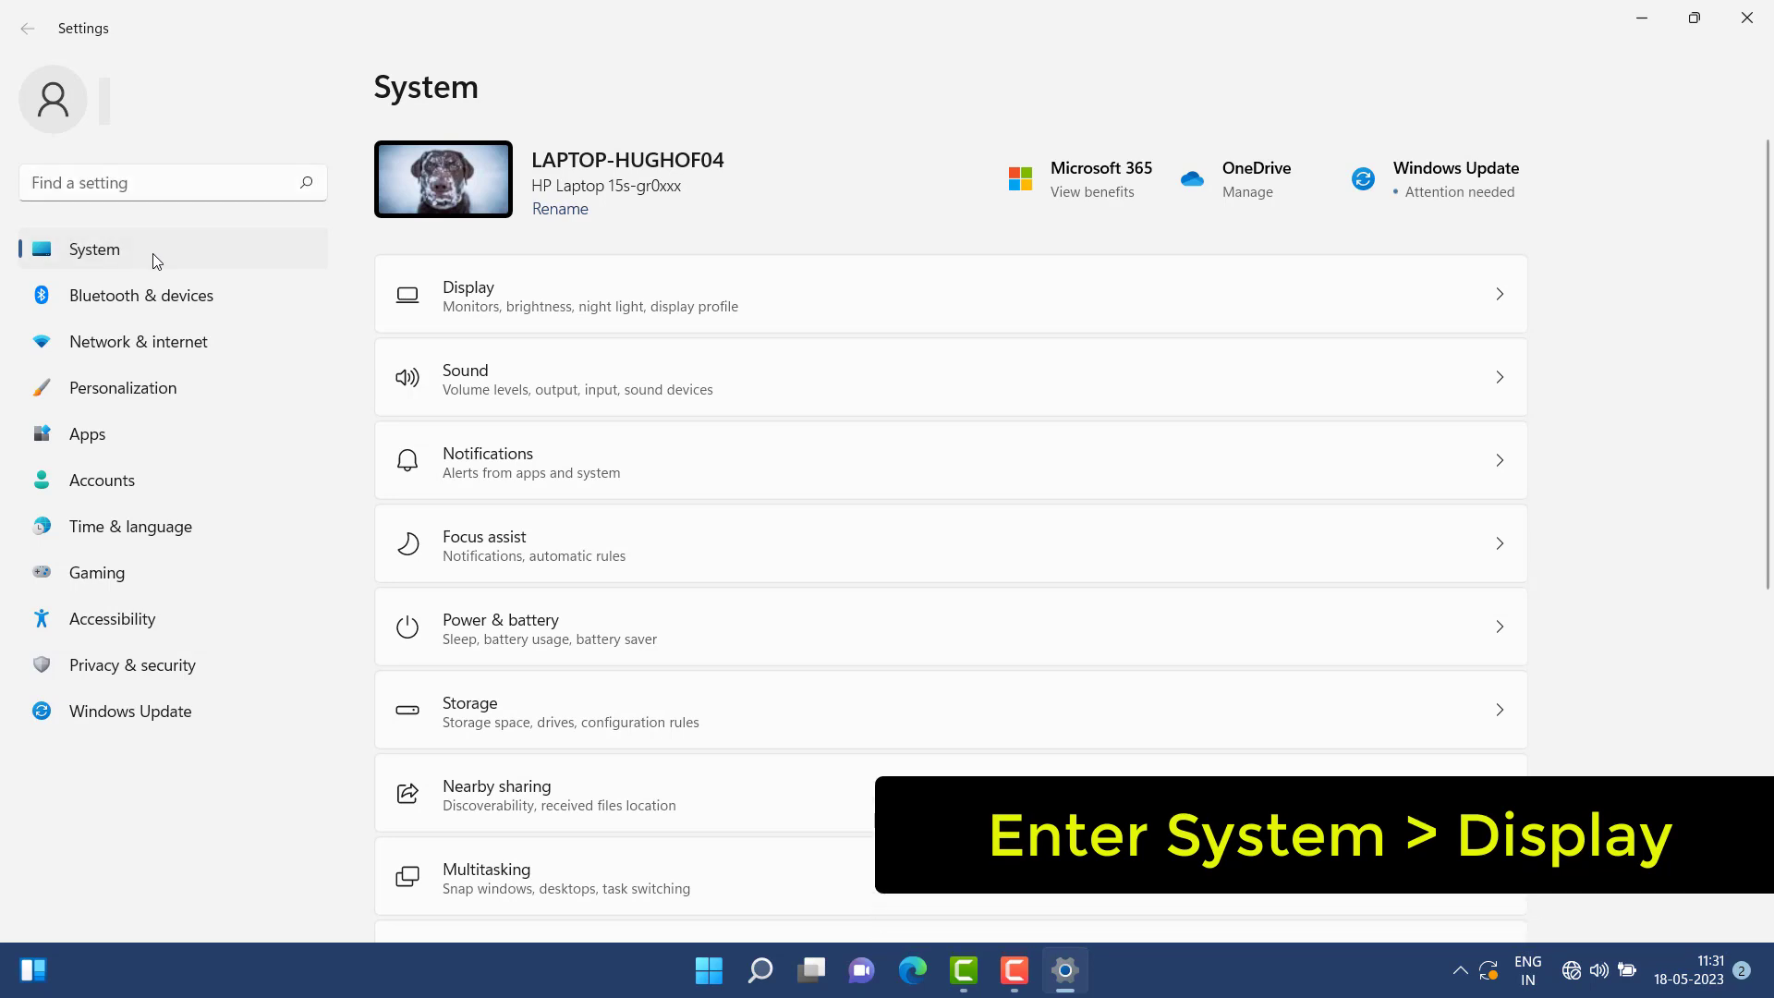
left_click(519, 303)
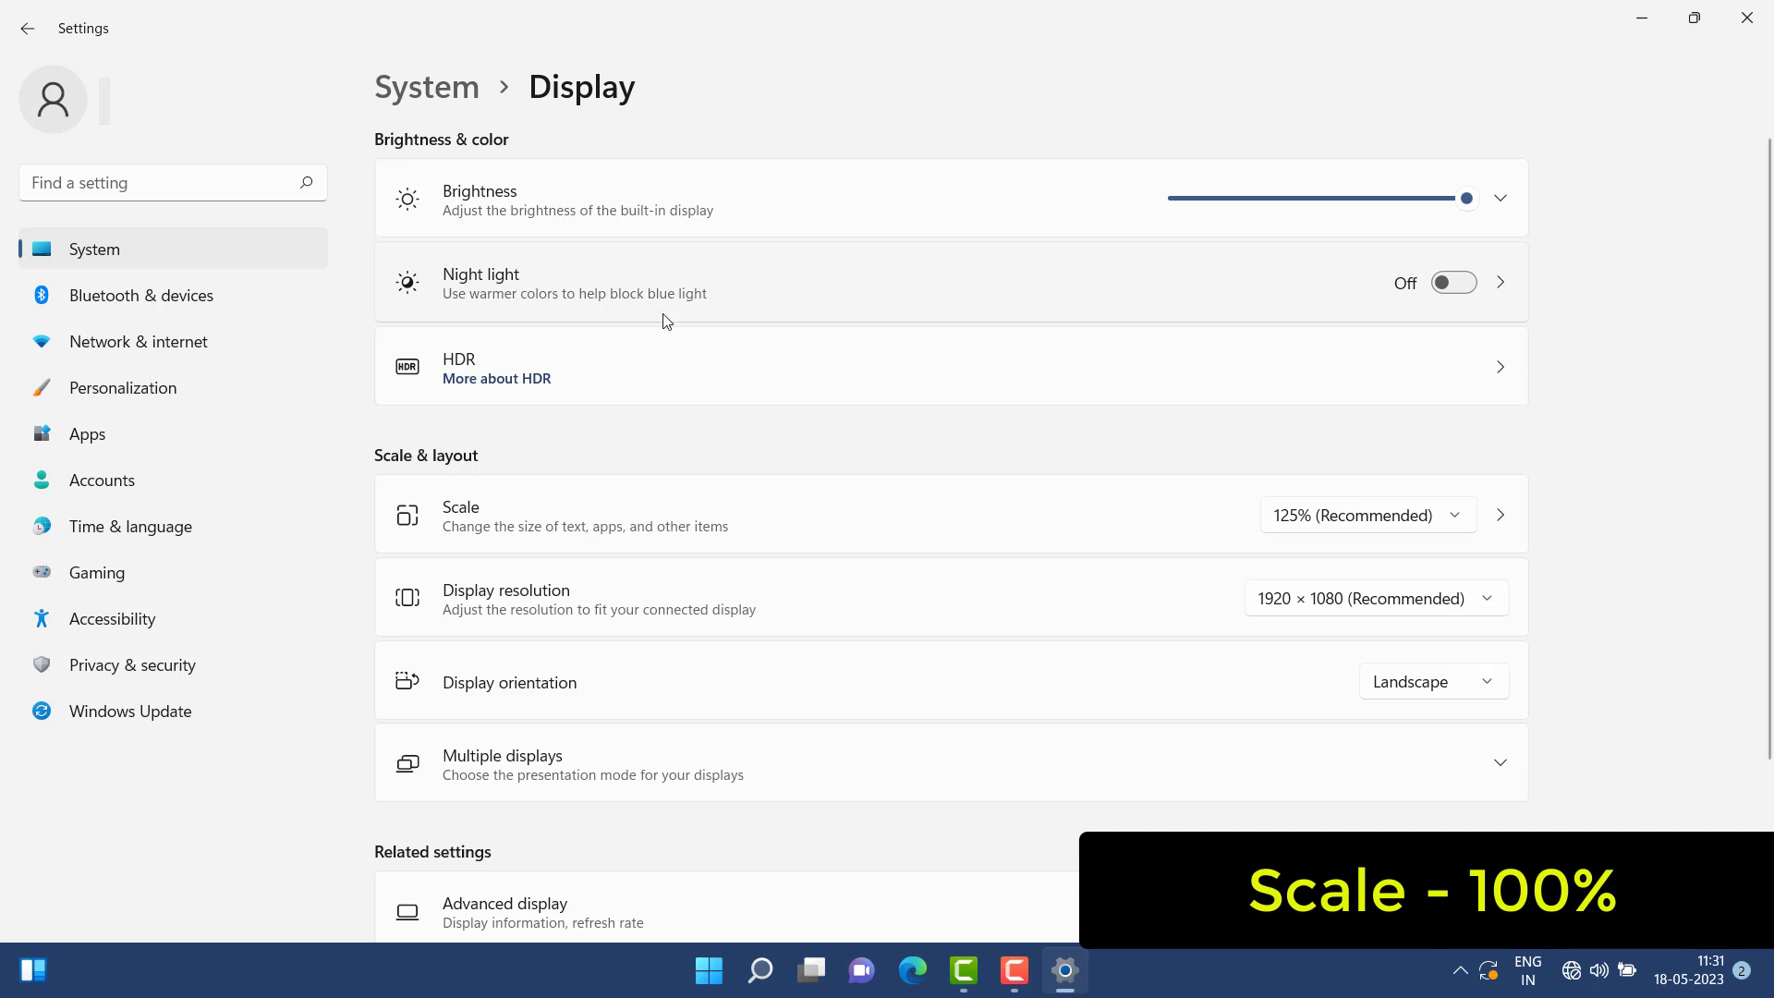
left_click(1463, 523)
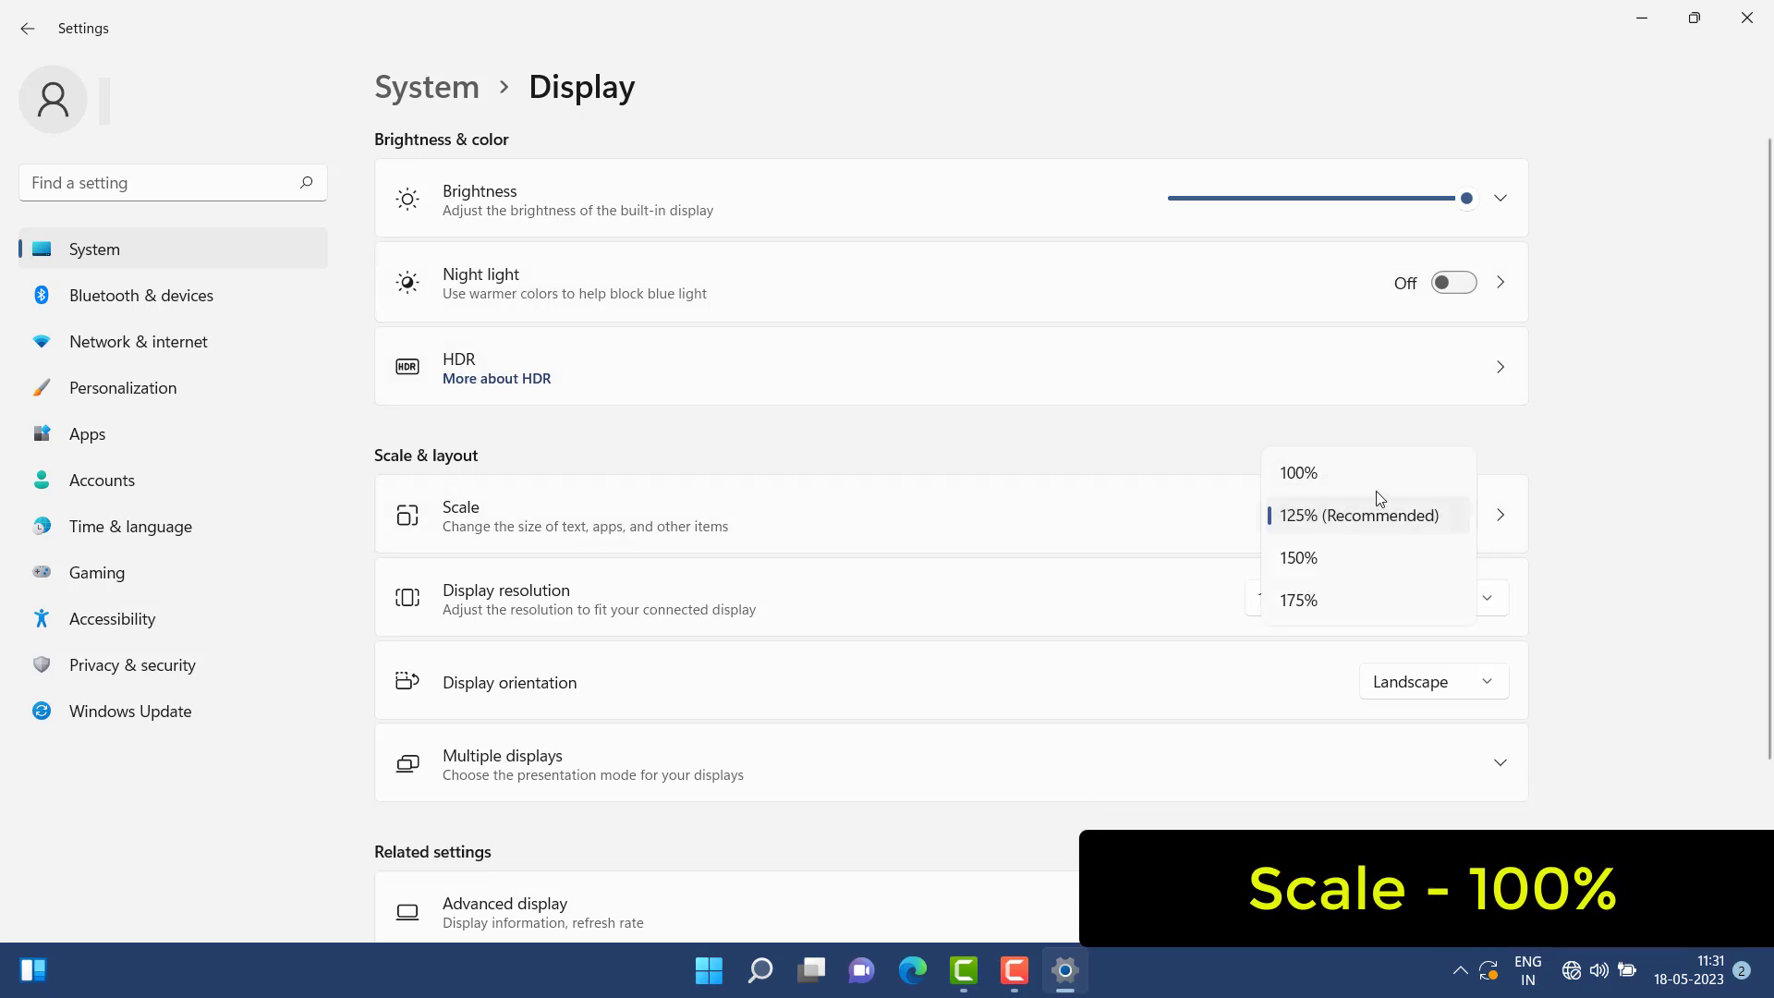
left_click(1345, 485)
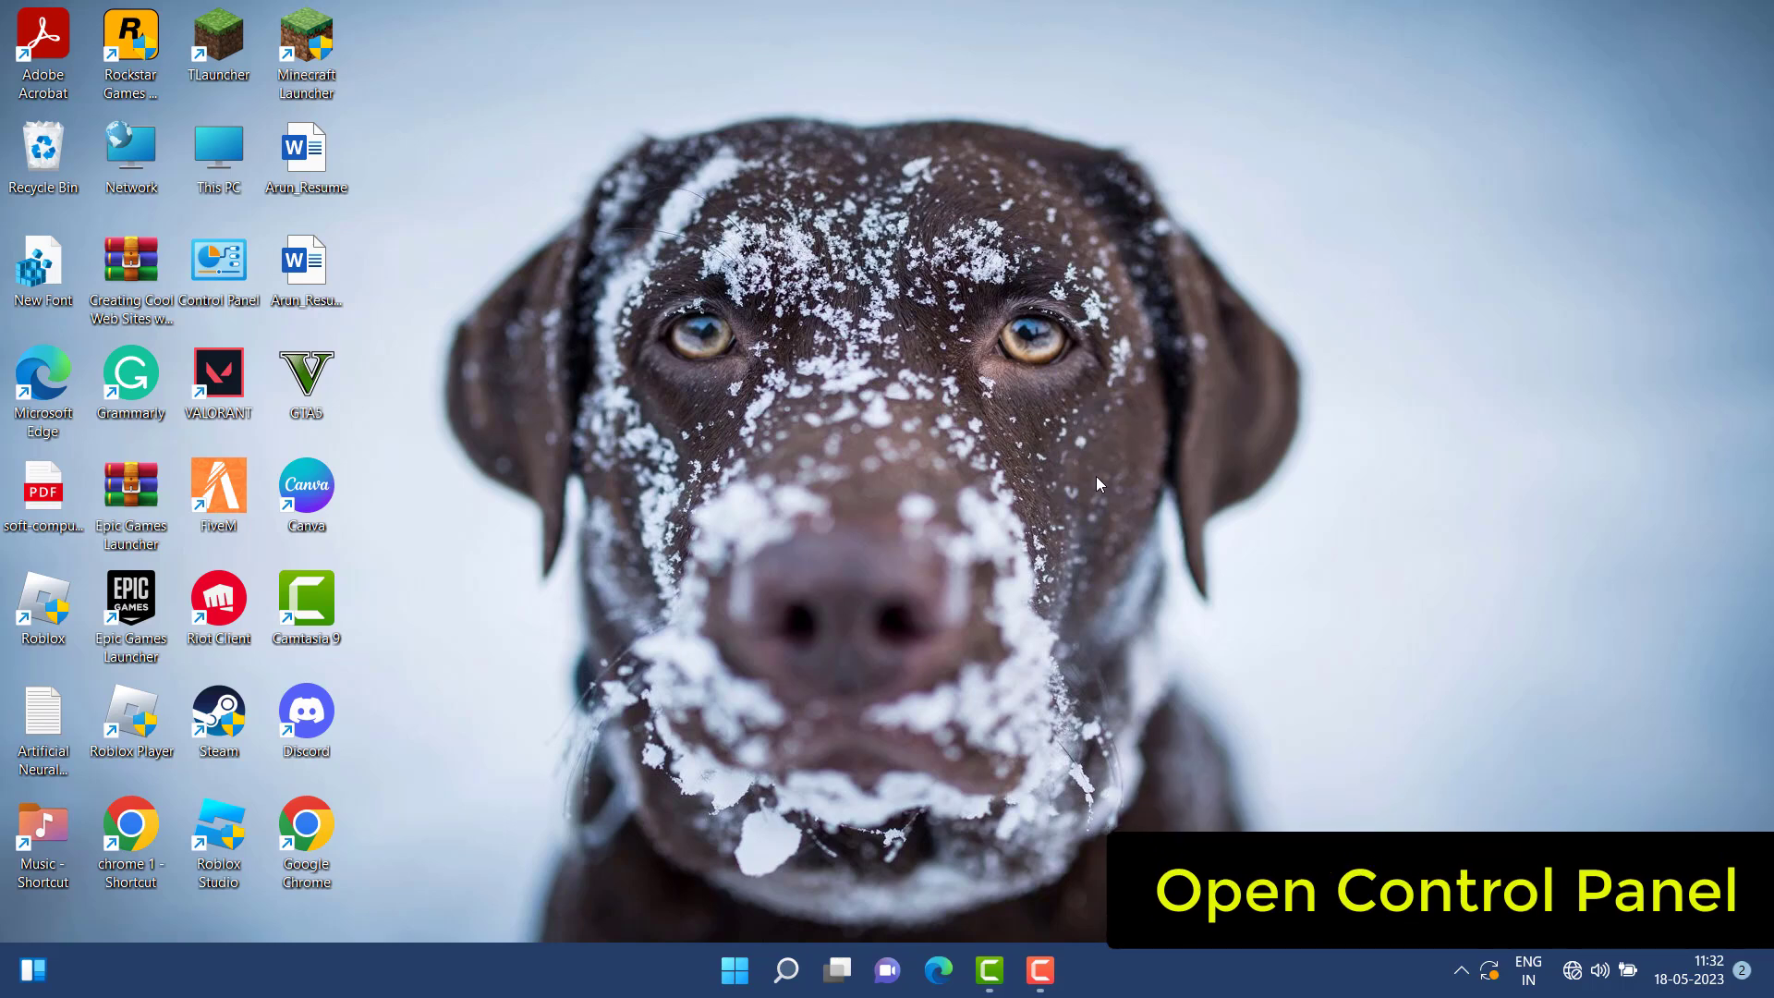
Step: Open Control Panel and go to Programs and Features within the Programs category
left_click(780, 969)
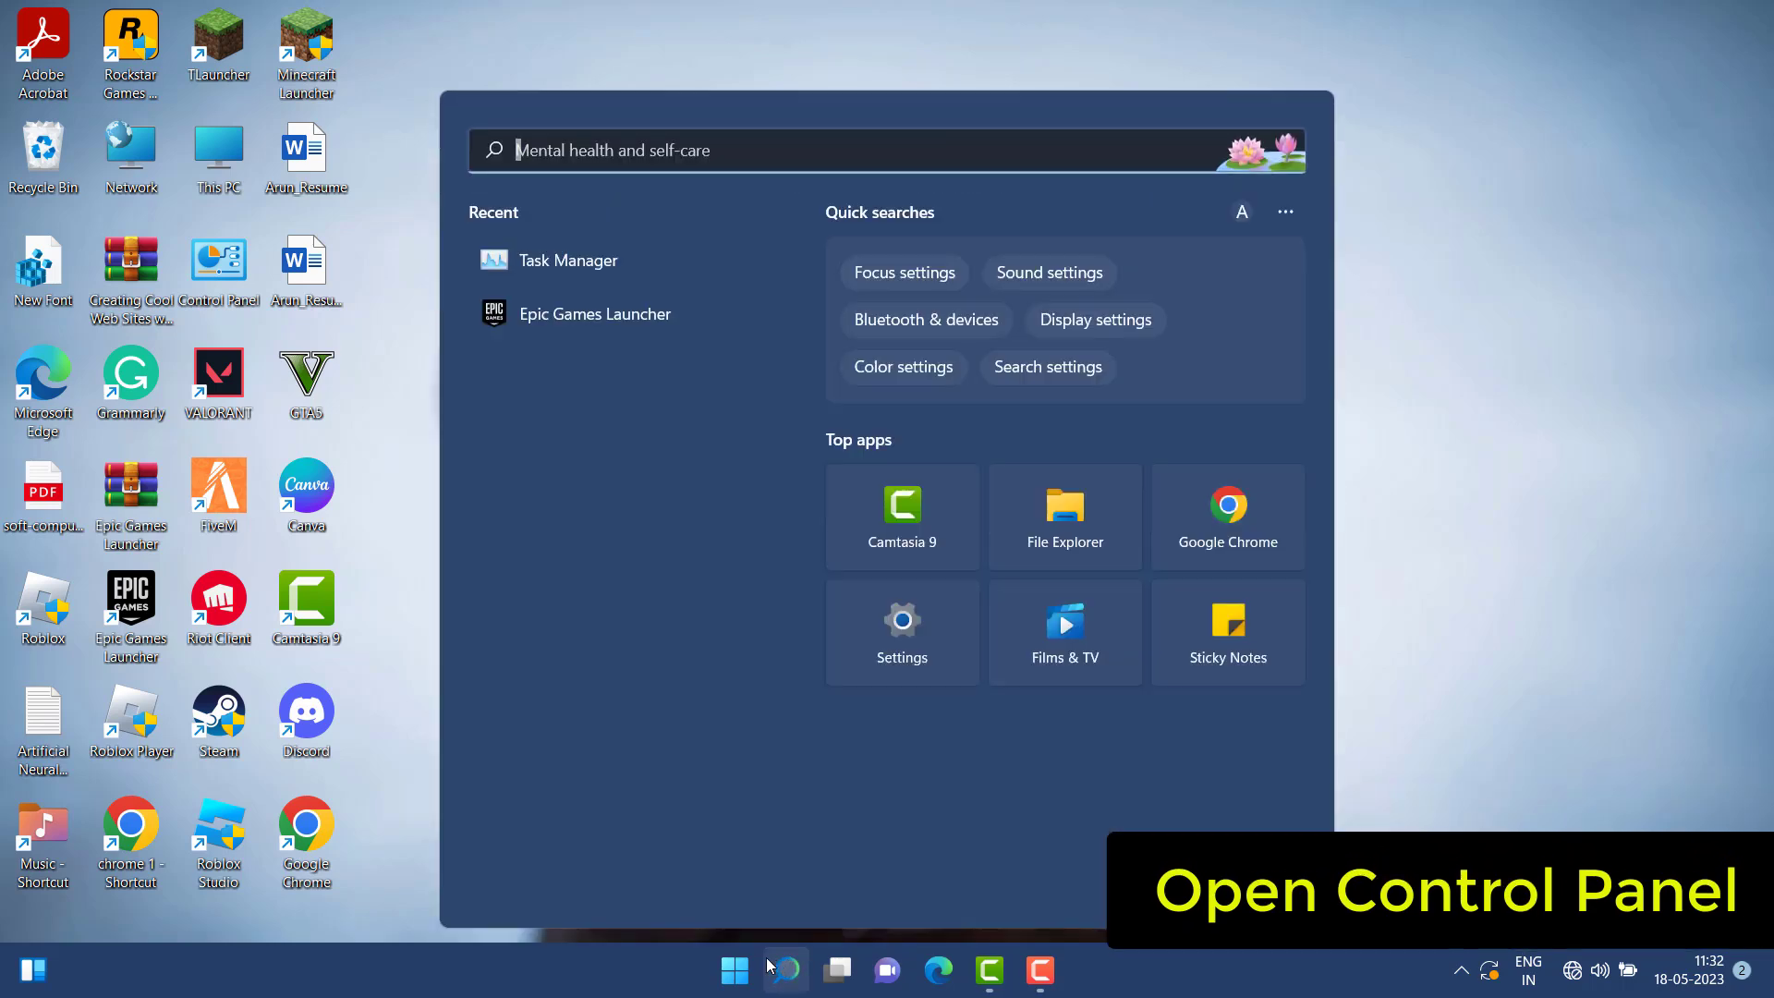
type("control Panel")
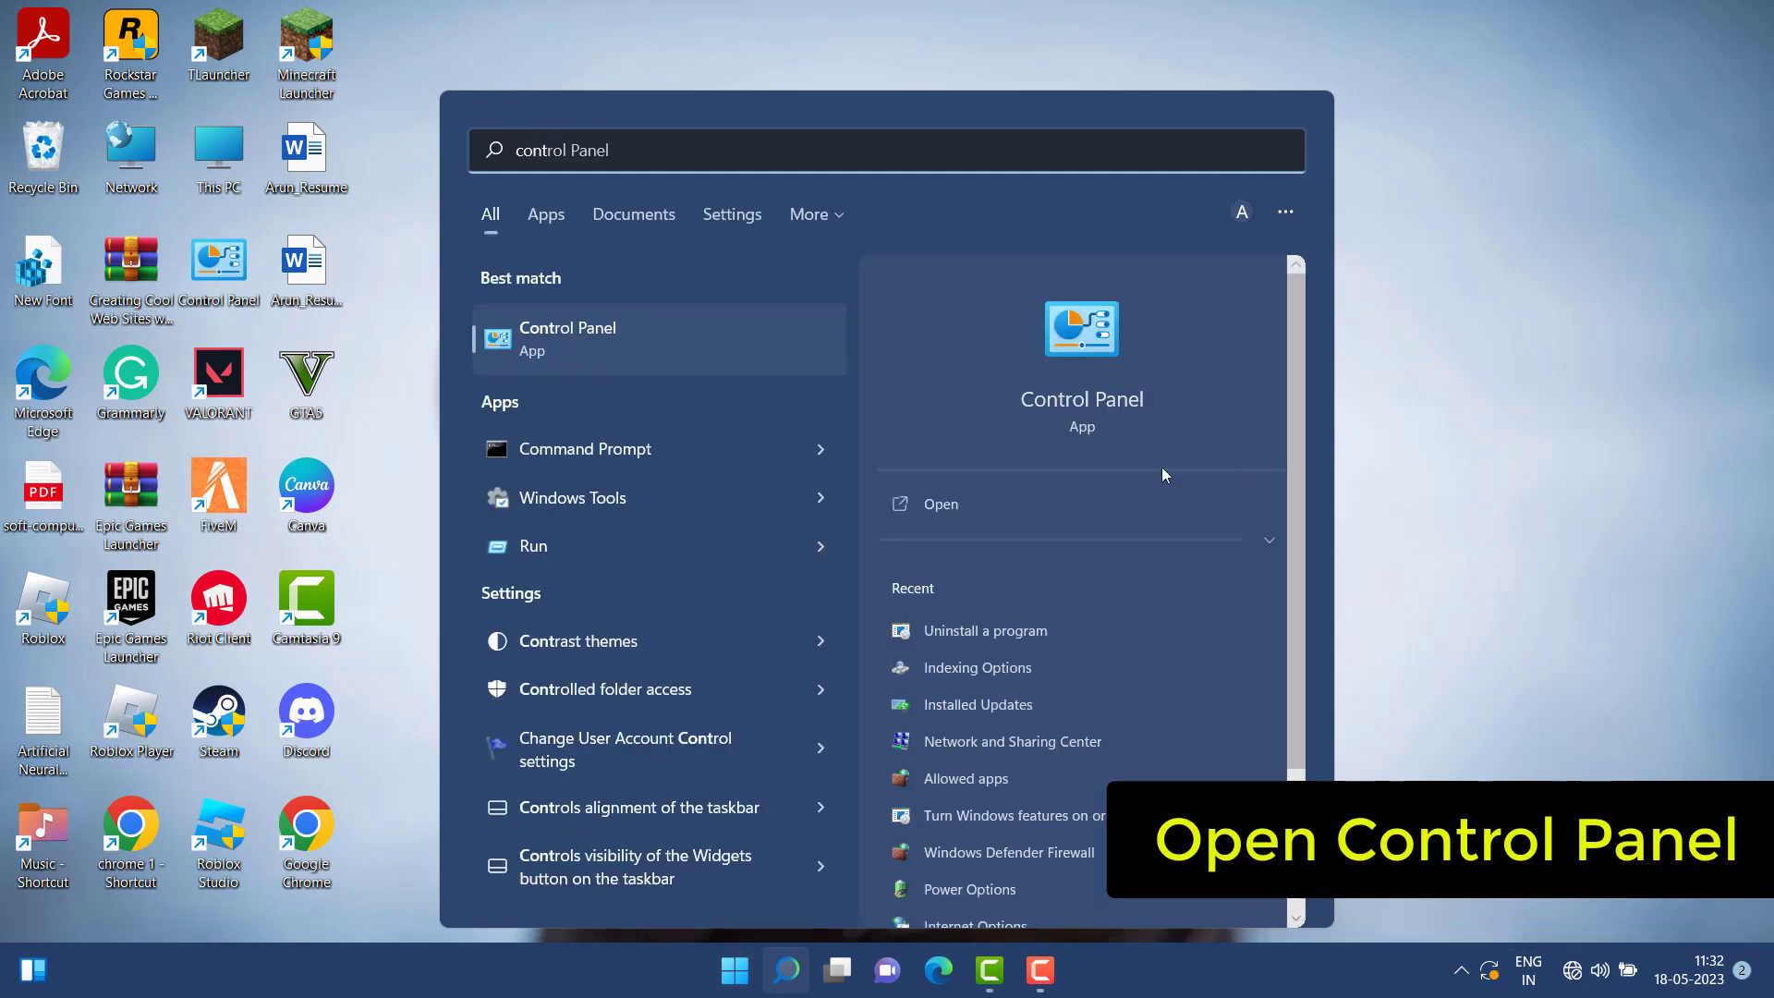
left_click(989, 504)
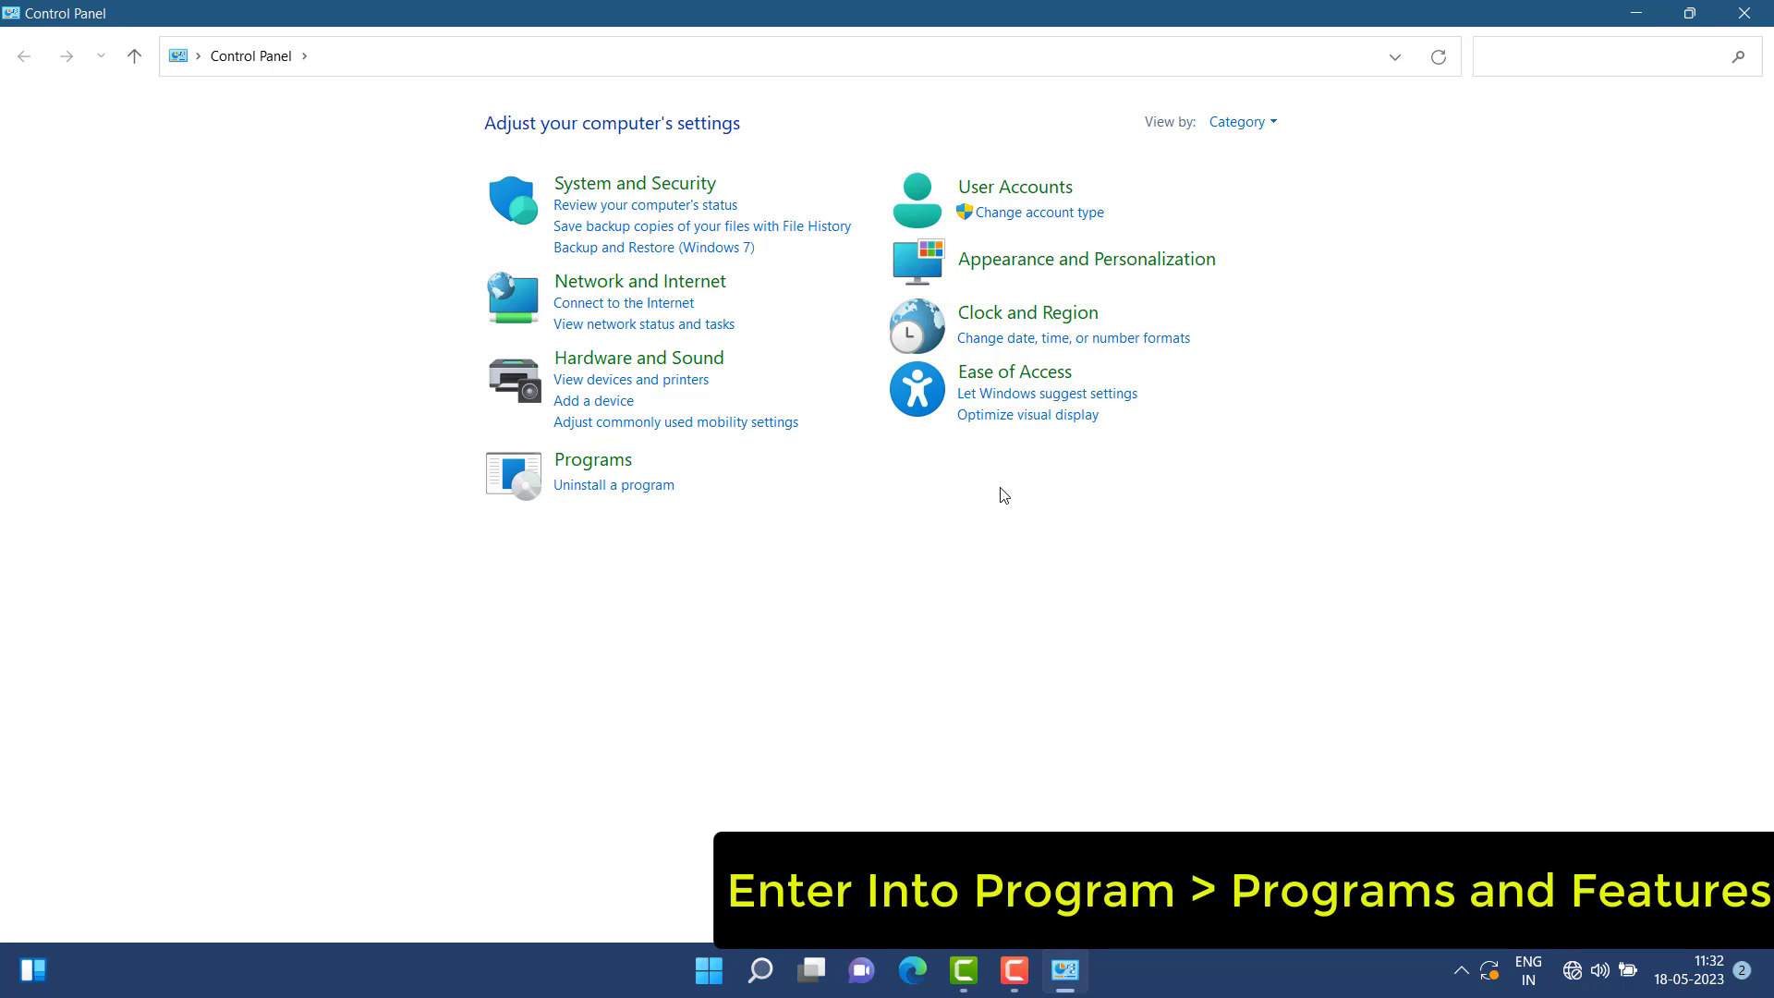
left_click(614, 464)
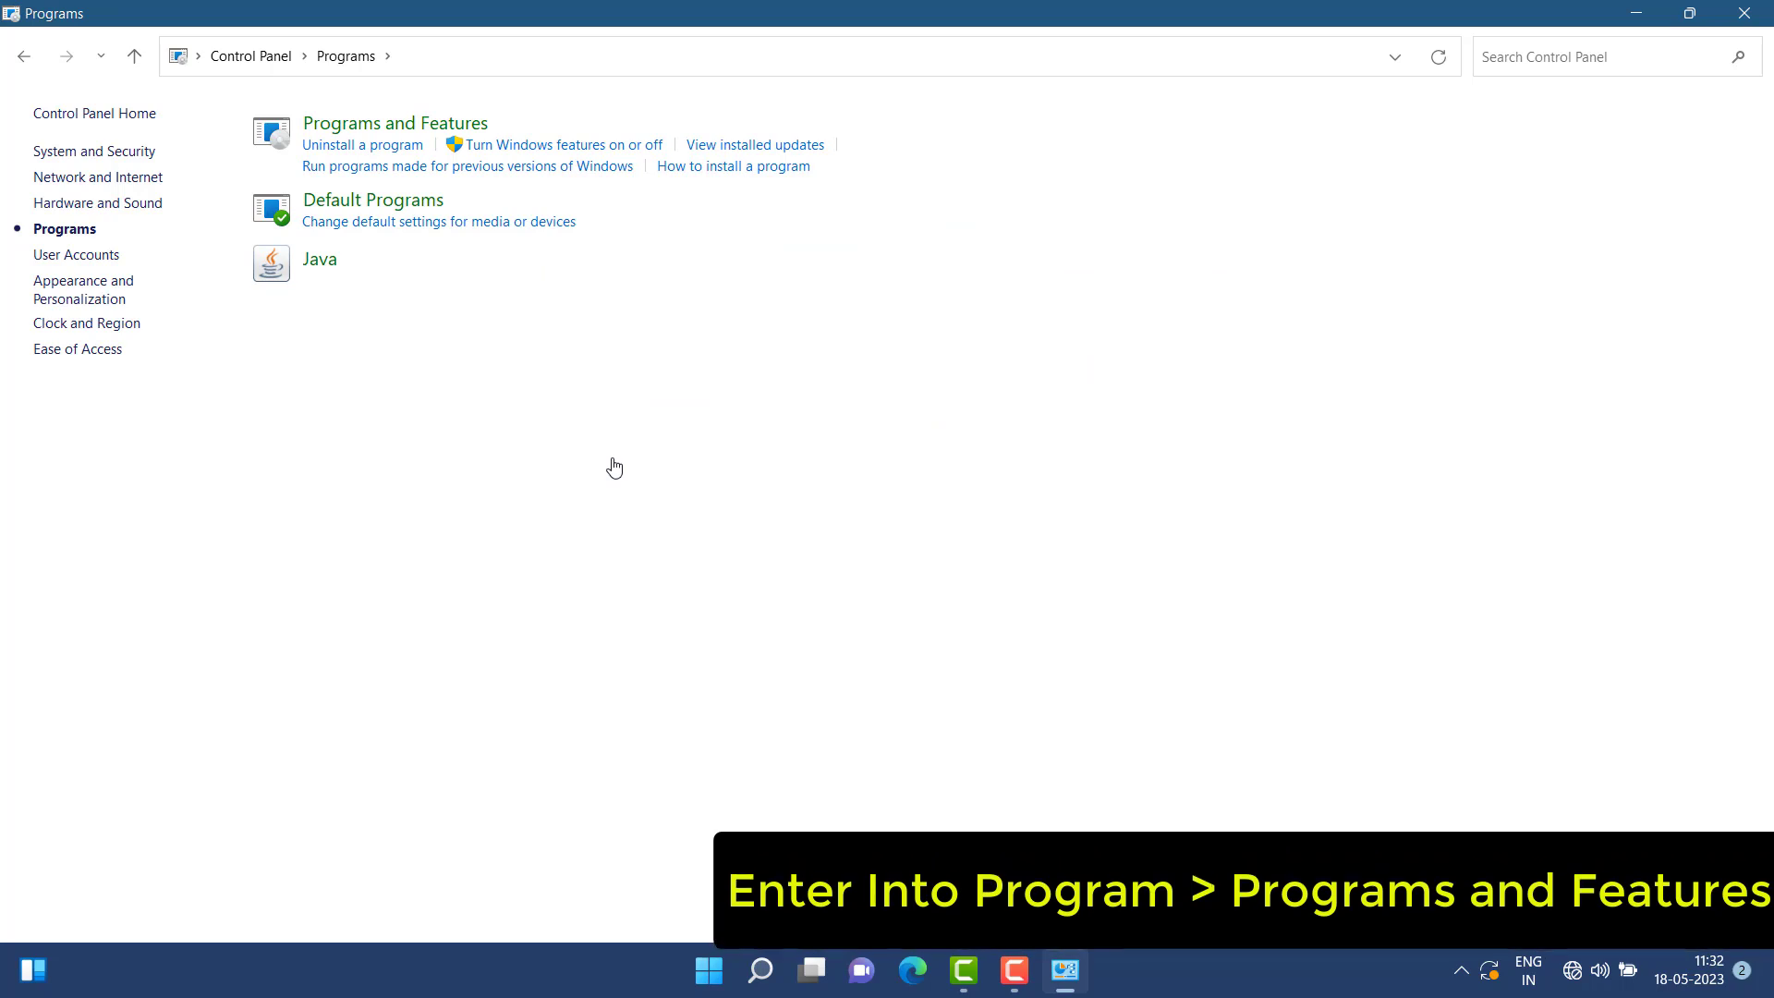
left_click(462, 124)
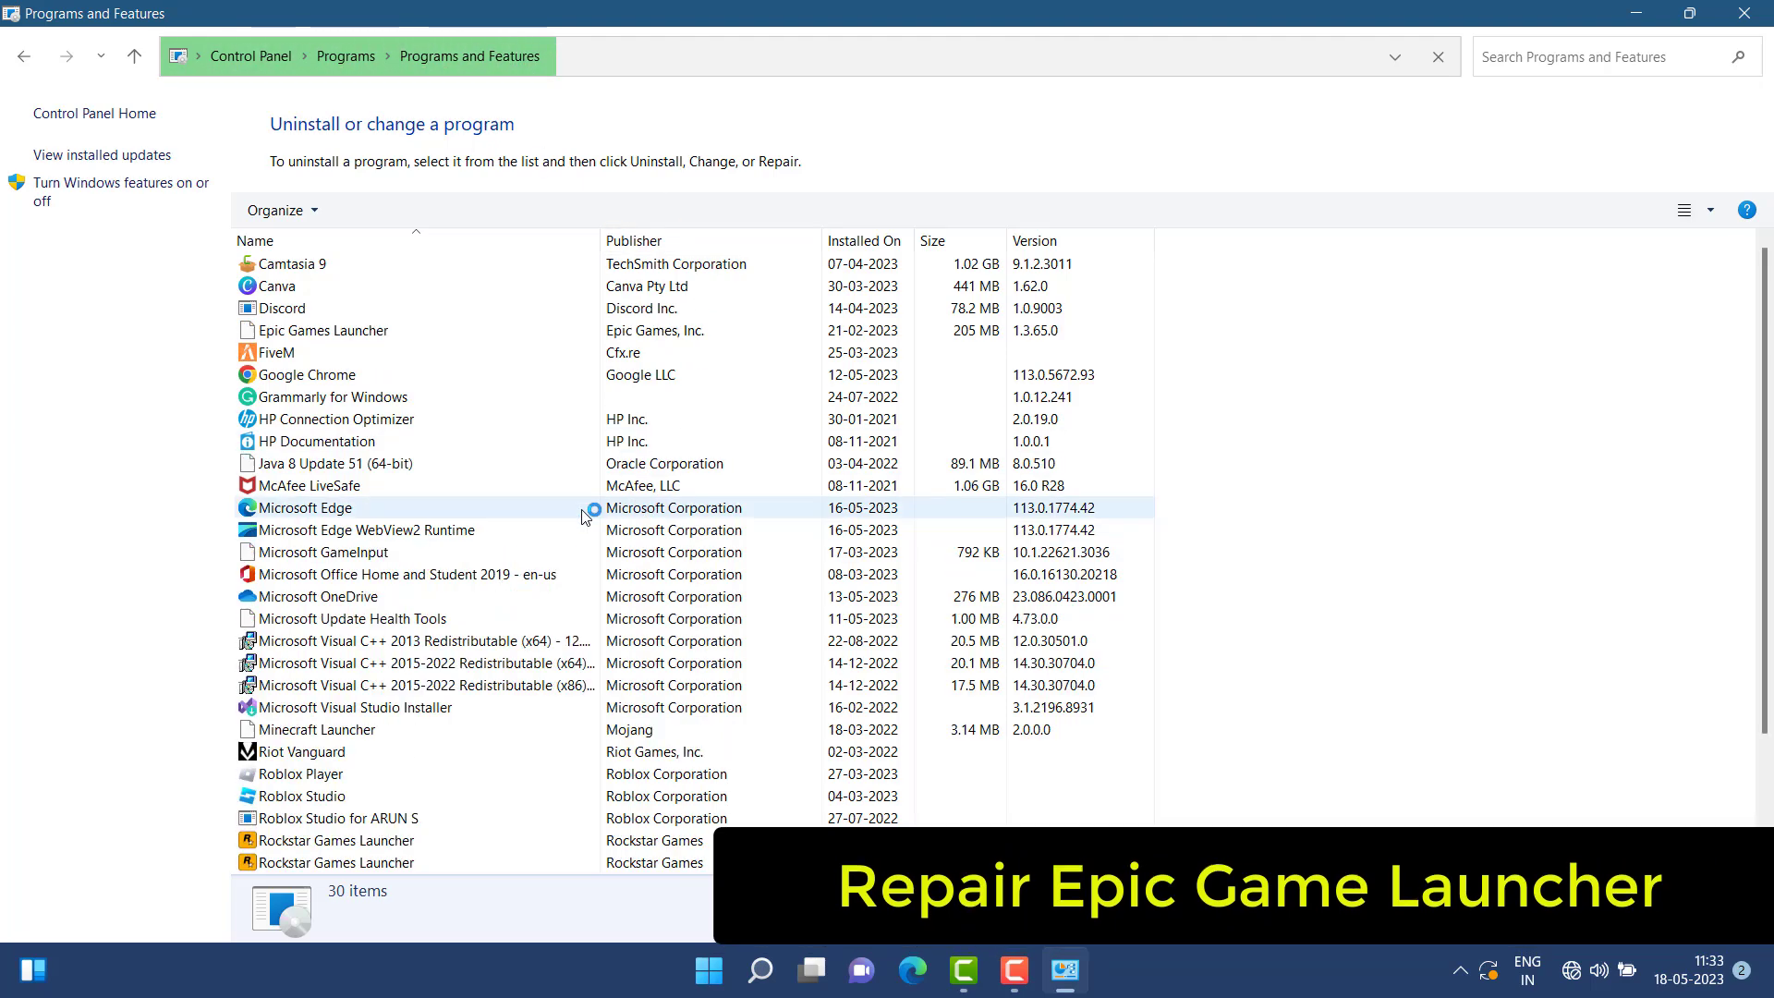
Step: Run Repair on Epic Games Launcher in the list of installed programs
scroll(585, 514, "down", 3)
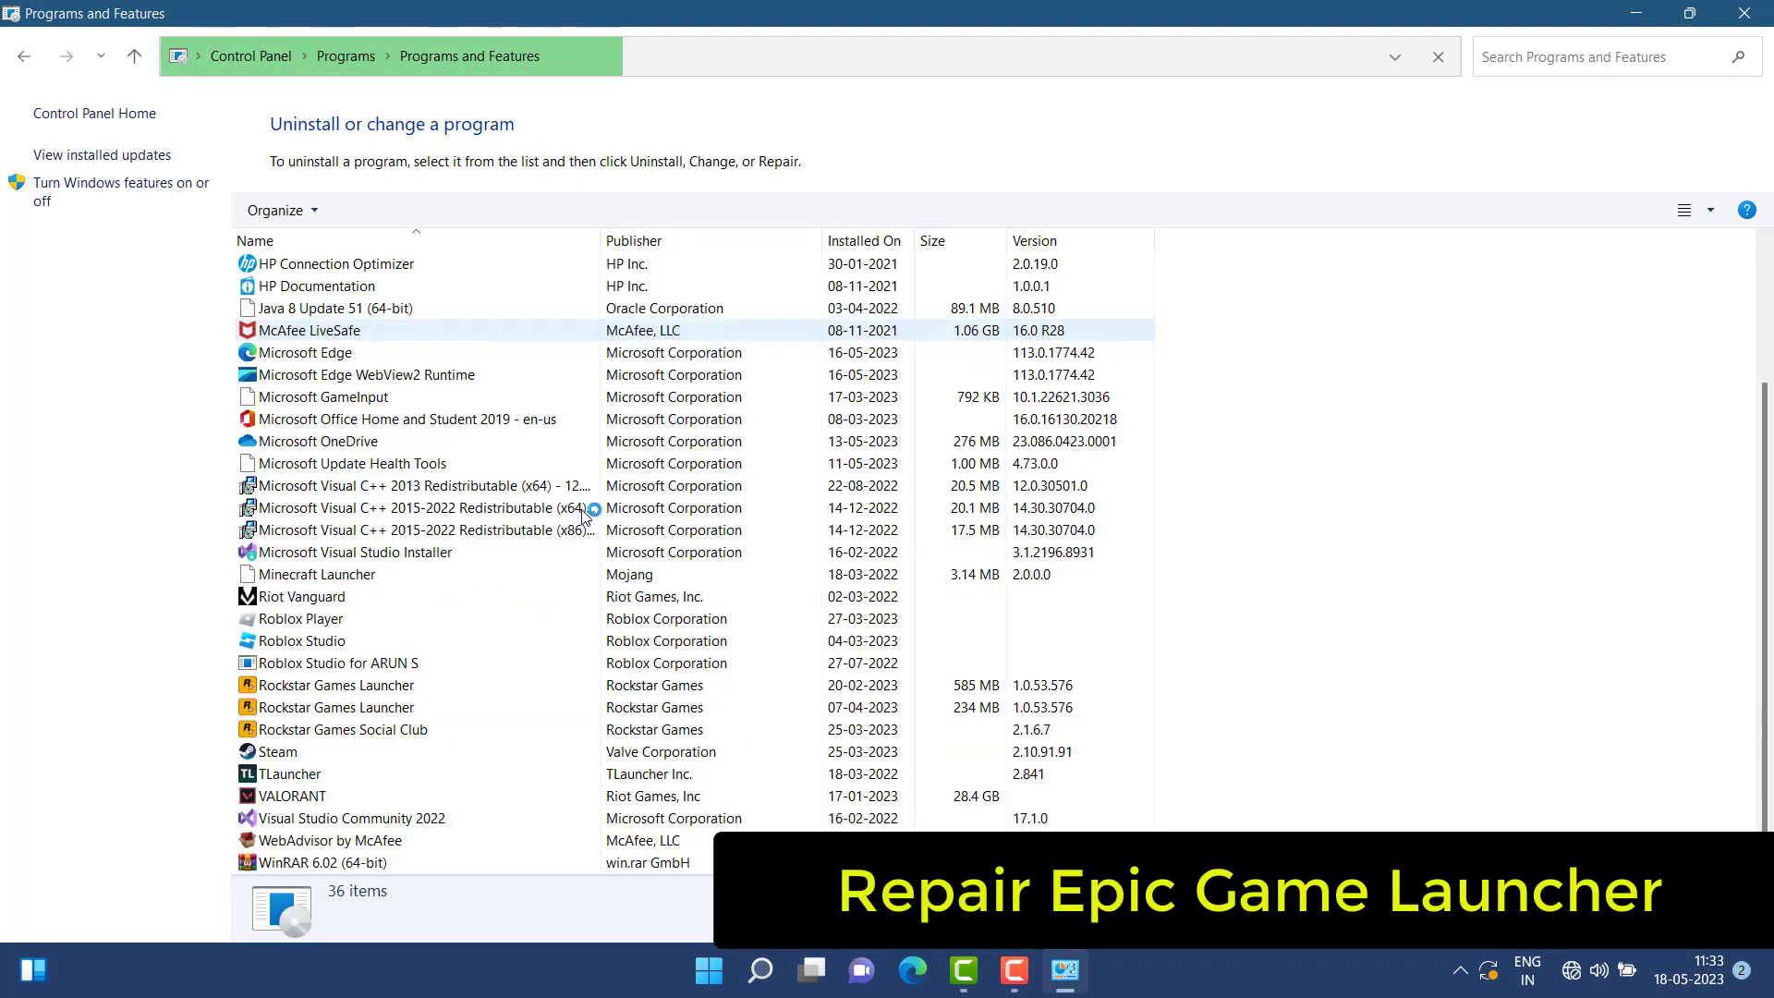
scroll(584, 515, "up", 3)
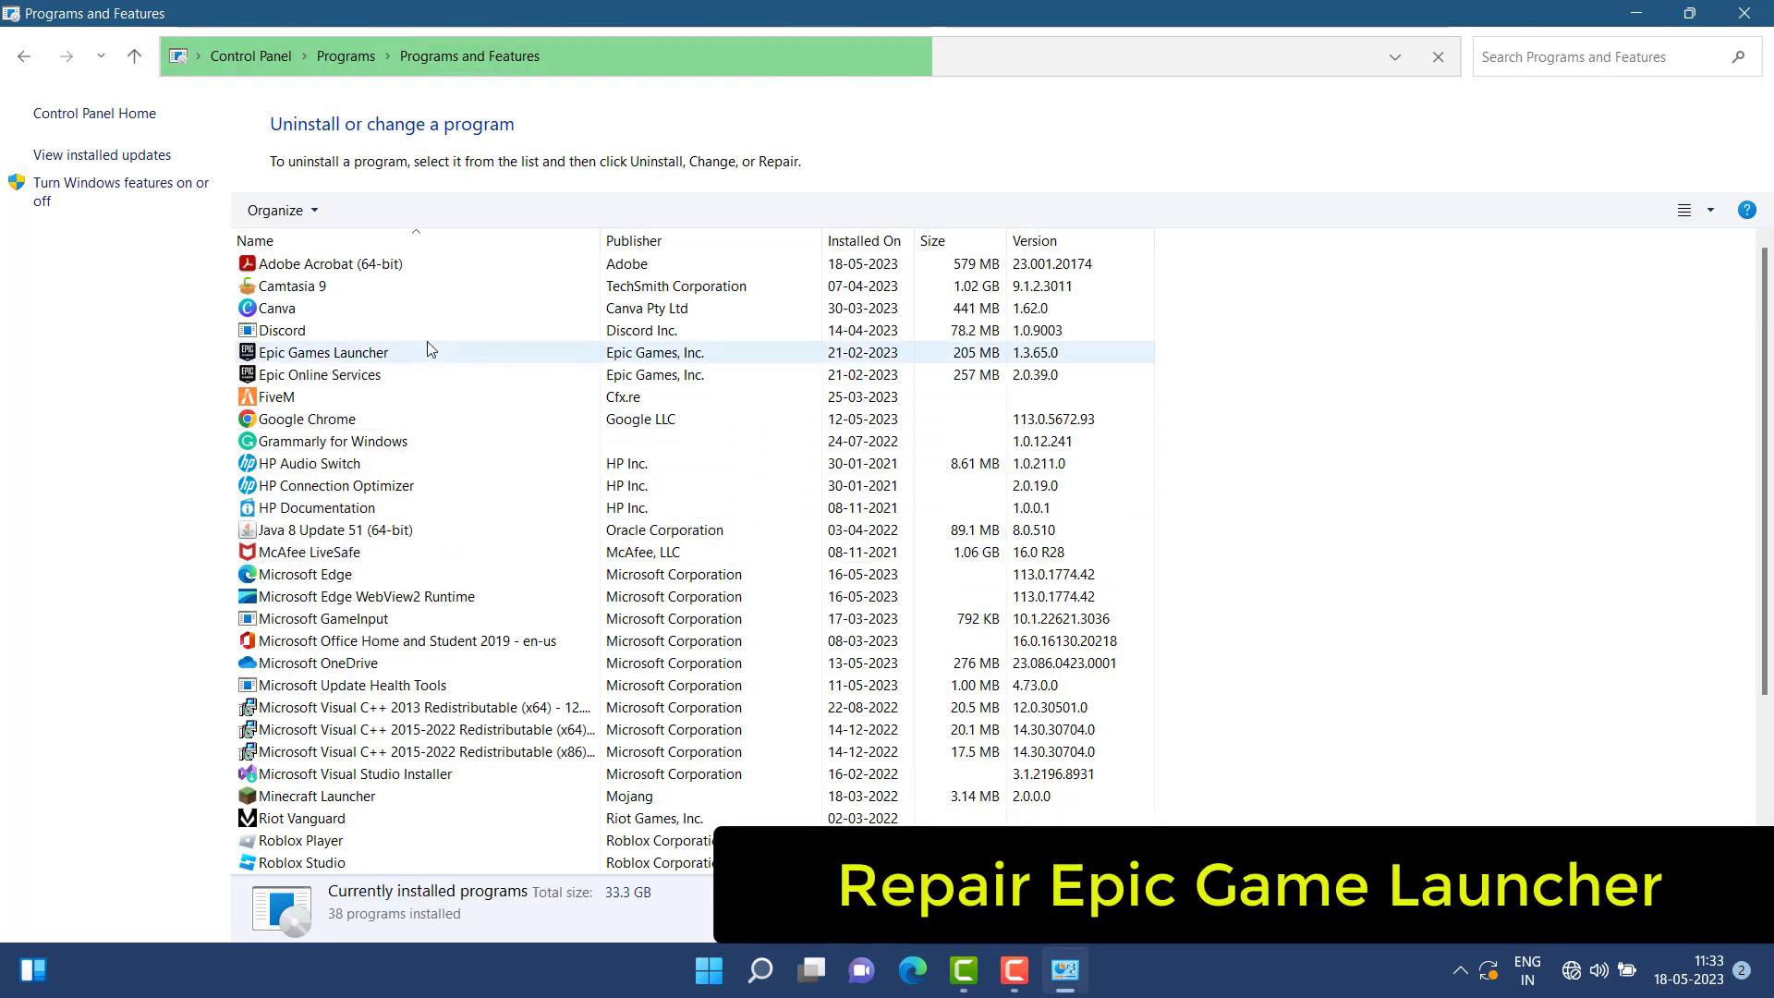
left_click(456, 360)
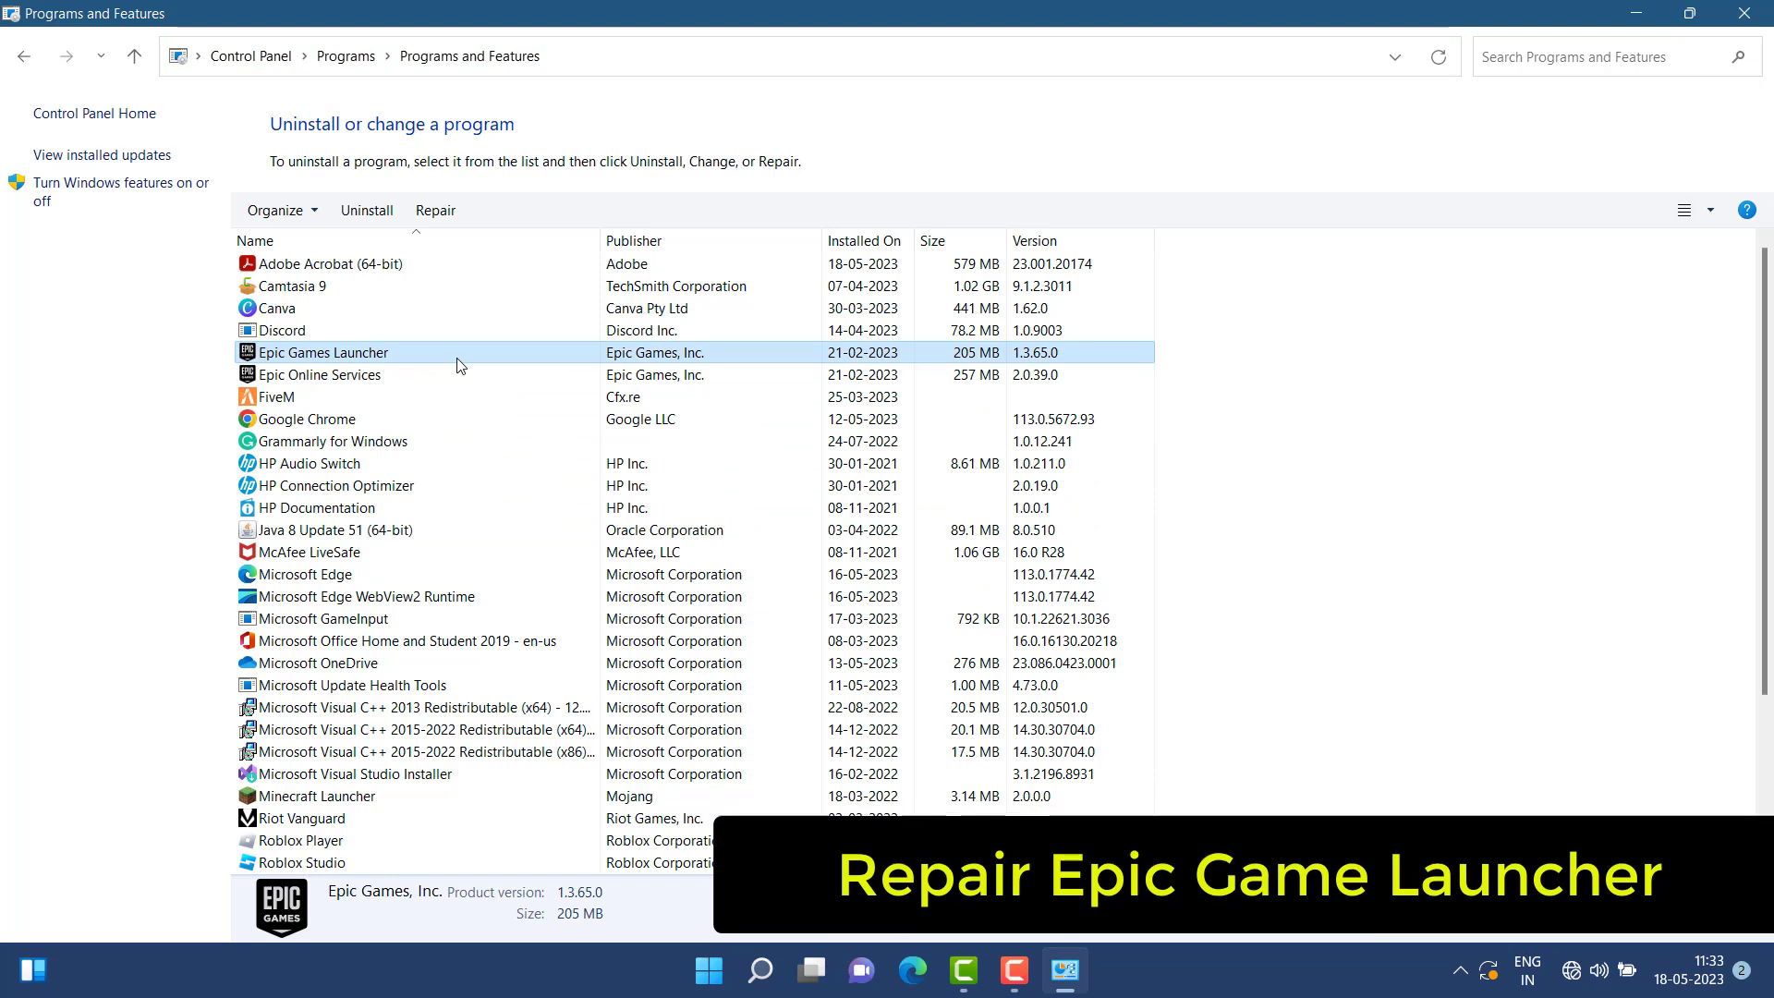
left_click(447, 213)
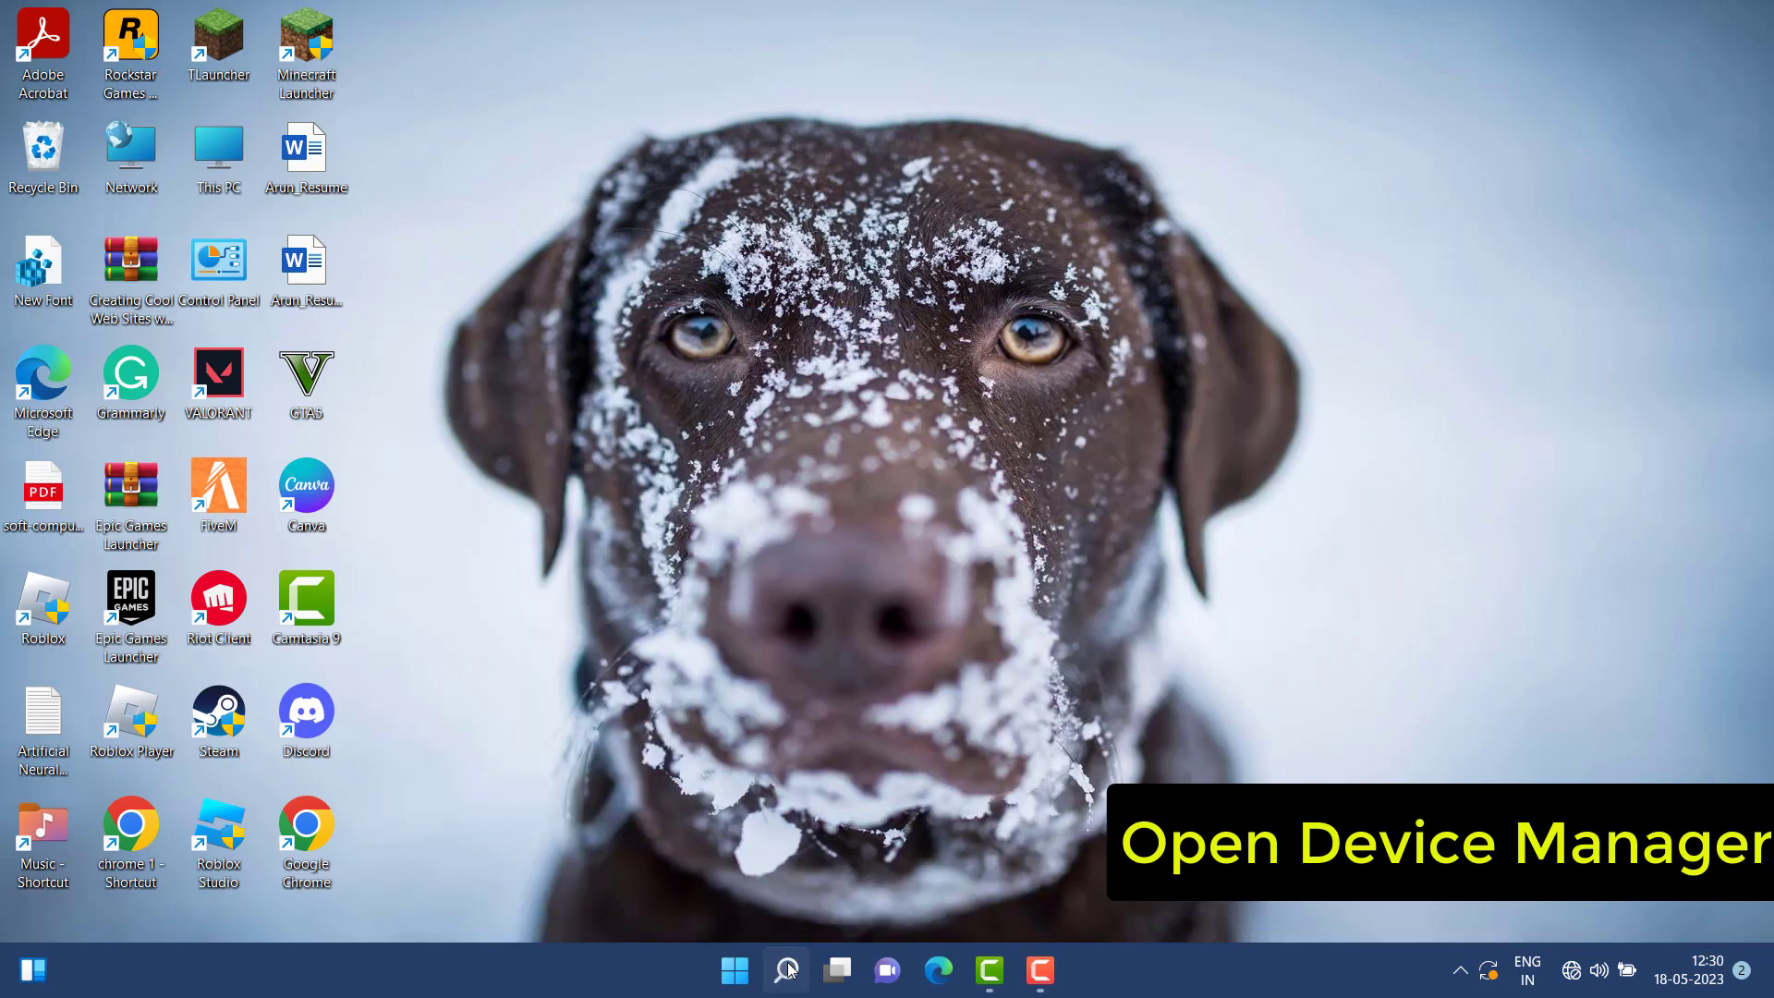
Step: Search Windows for Device Manager and open it
left_click(788, 969)
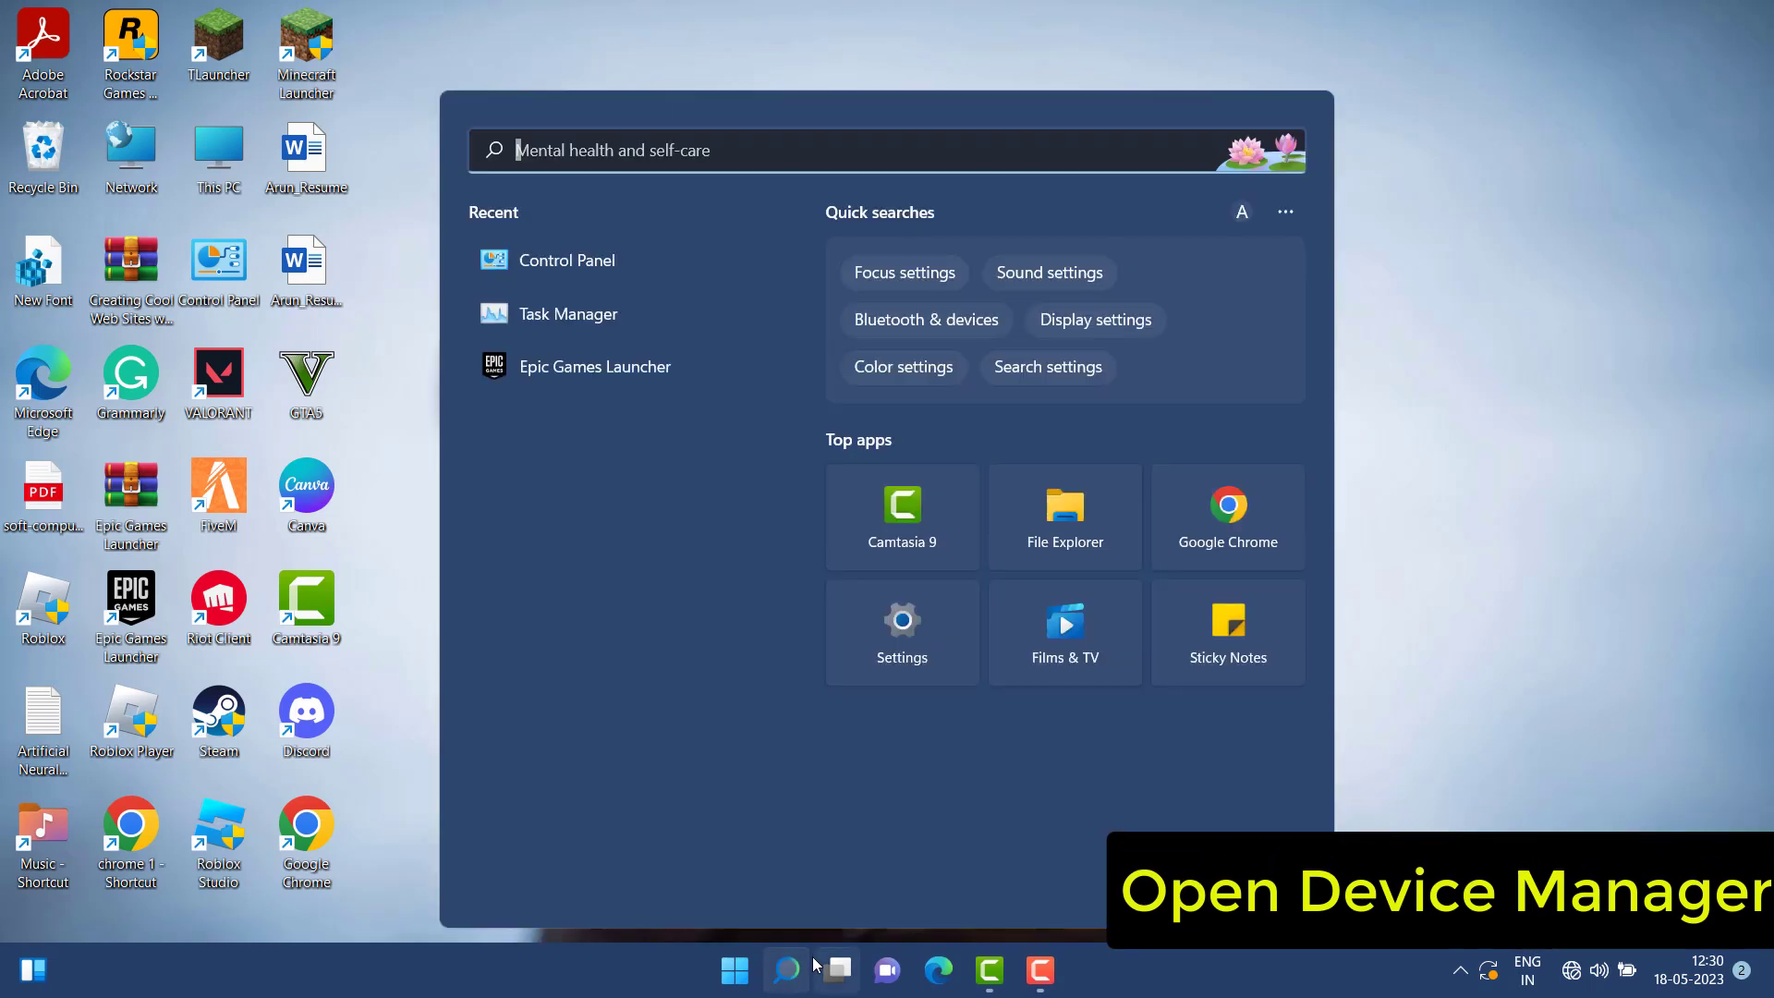
type("de")
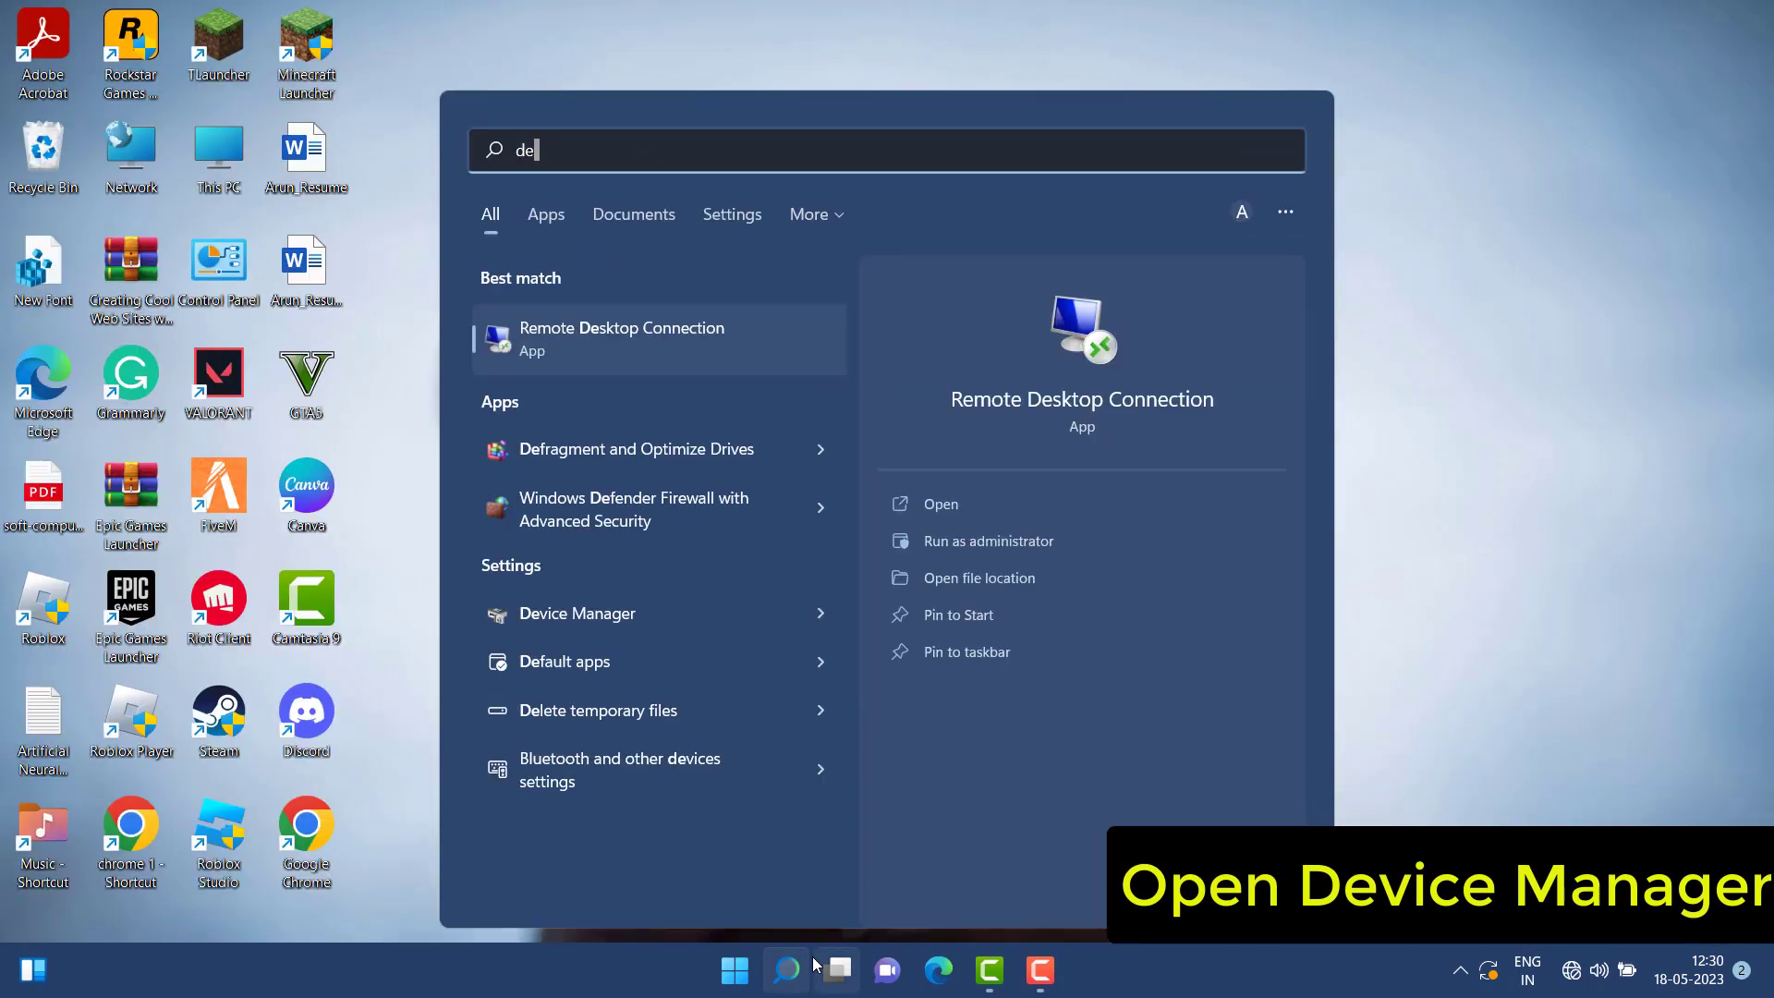
type("v")
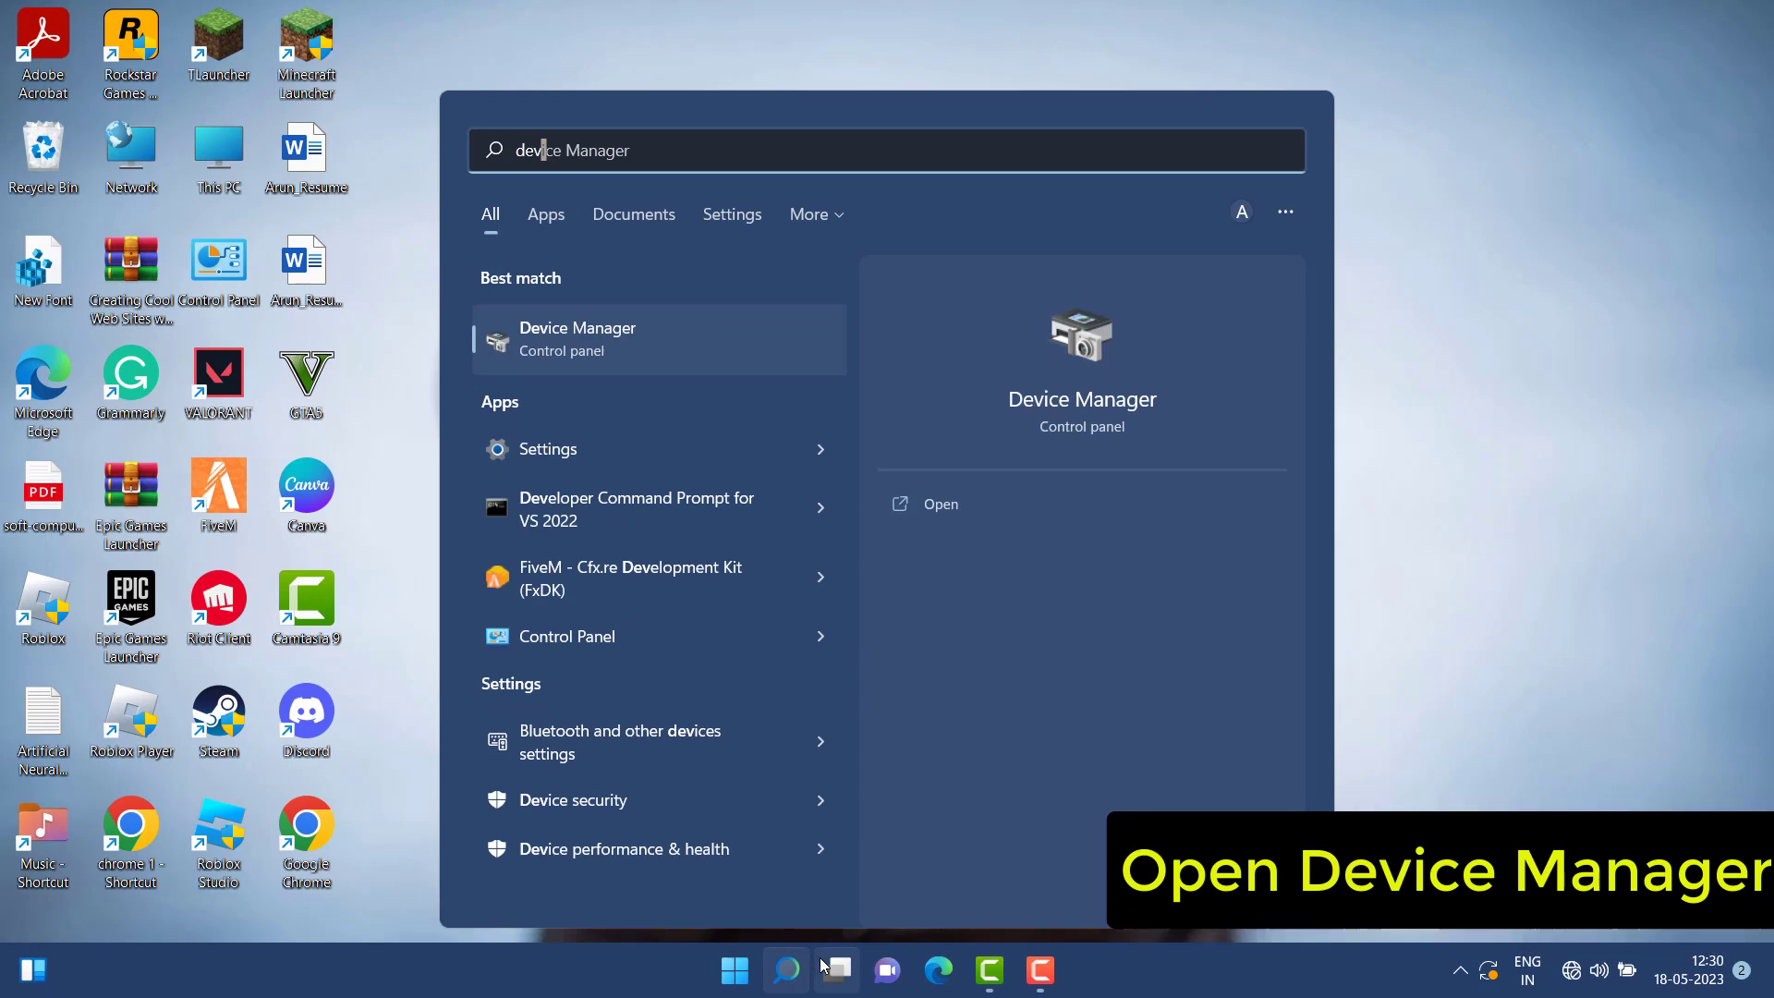
left_click(966, 510)
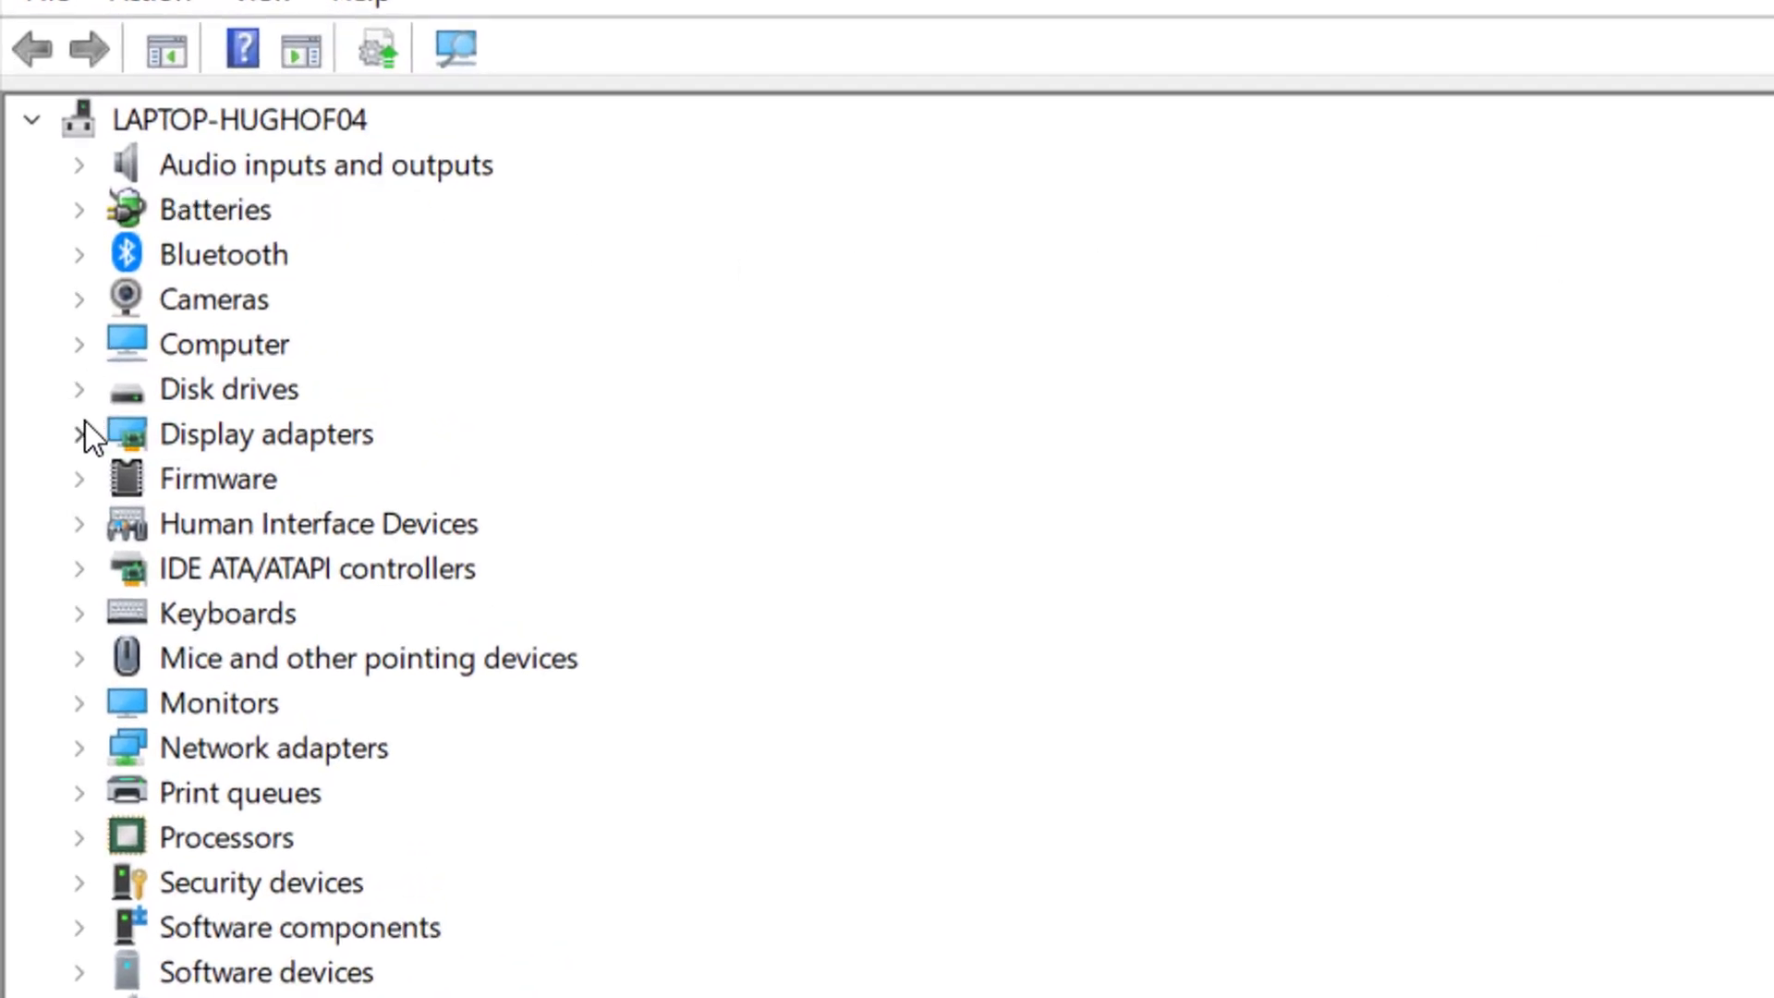
Step: Choose to uninstall the AMD Radeon(TM) Graphics device under Display adapters
left_click(77, 433)
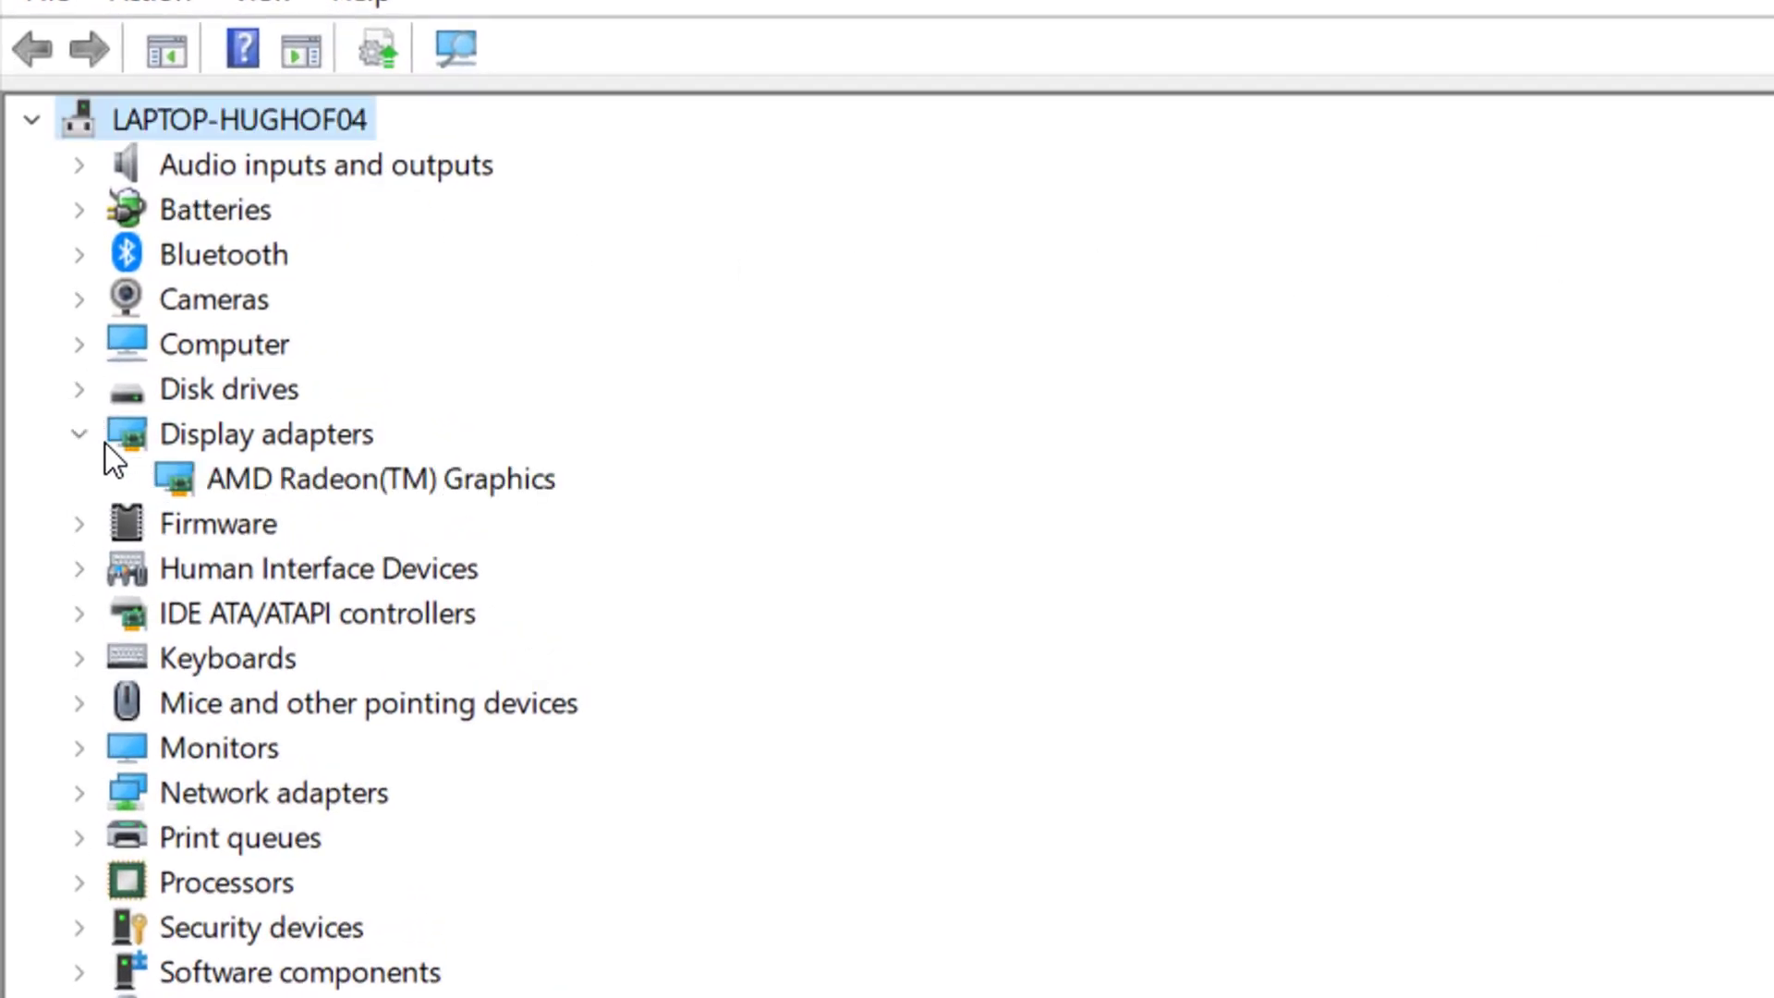
left_click(331, 488)
right_click(331, 488)
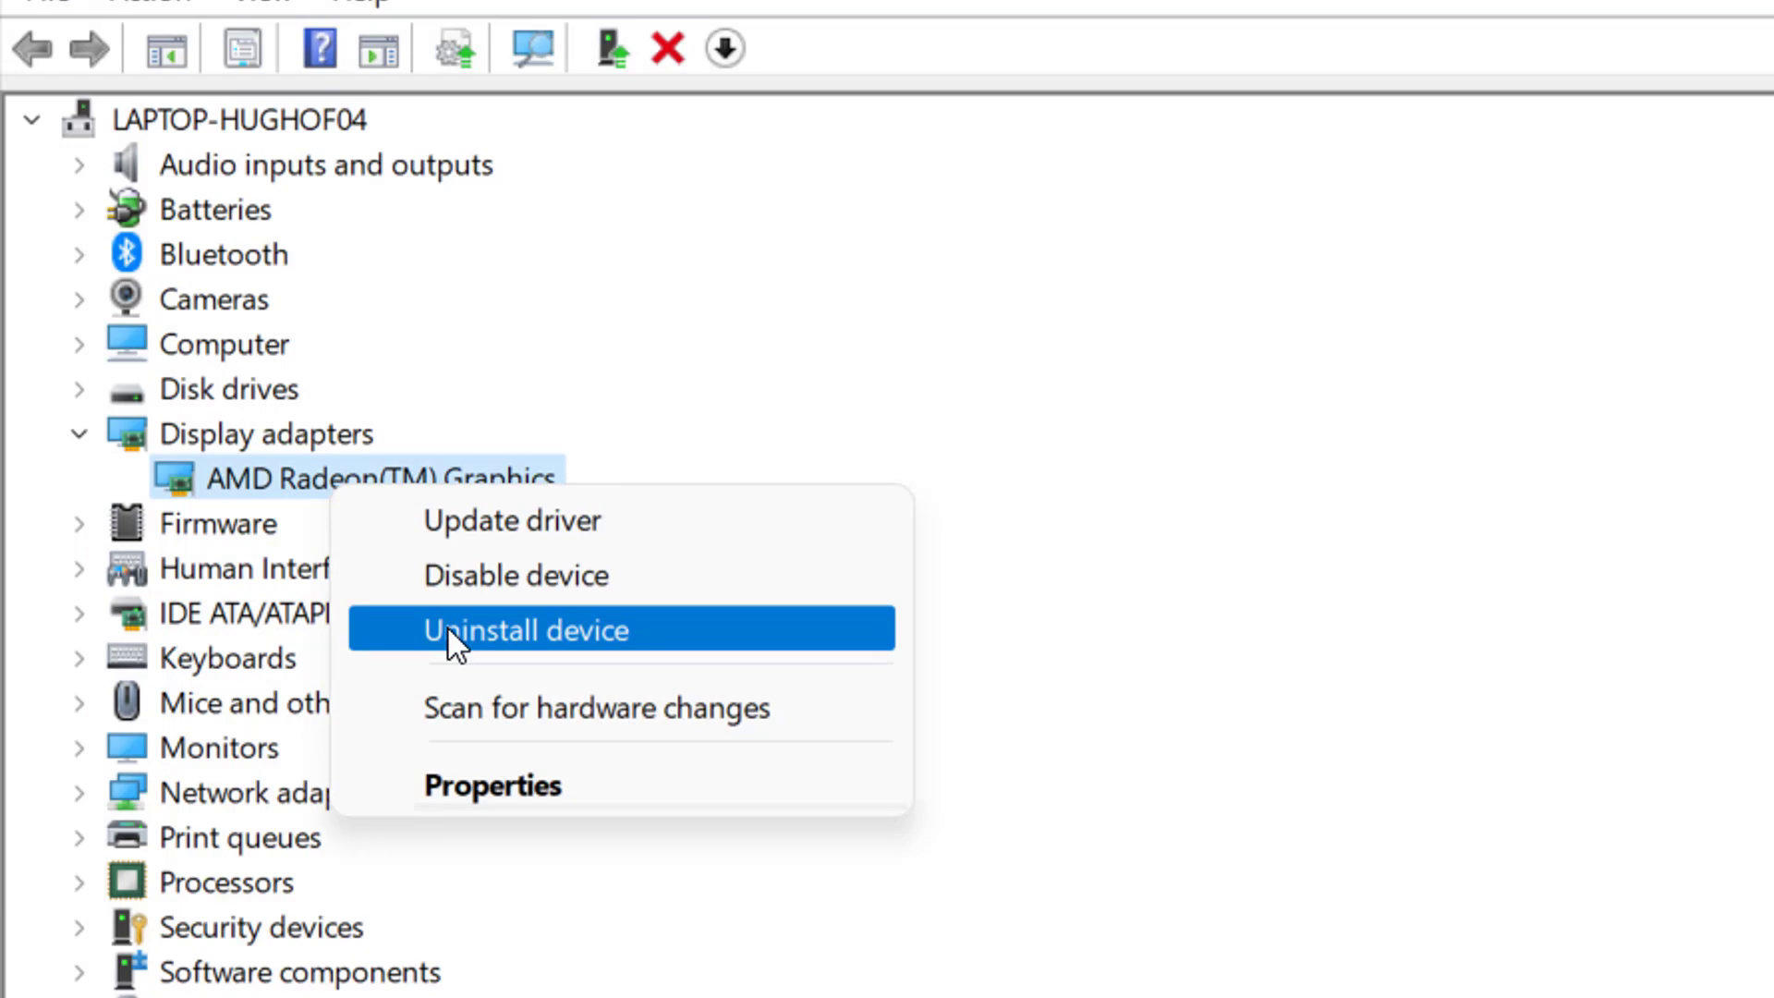
left_click(447, 629)
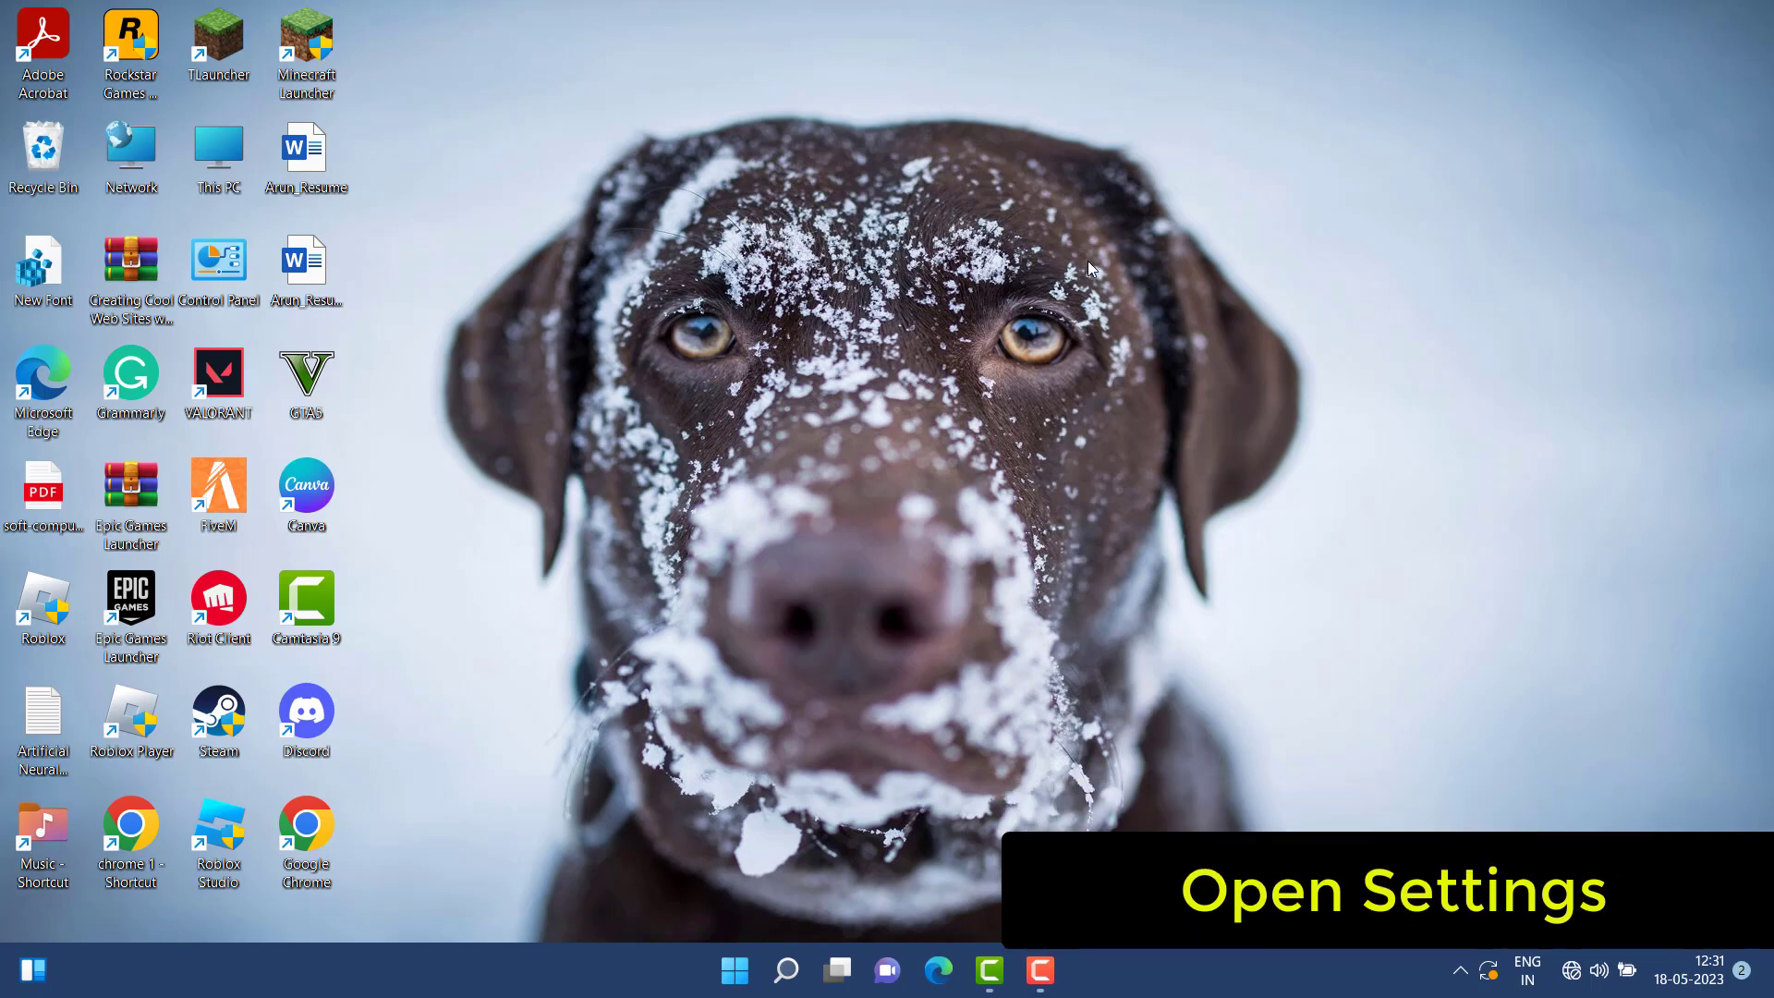
Step: Open Windows Settings and go to the Apps & features page in the Apps category
left_click(735, 970)
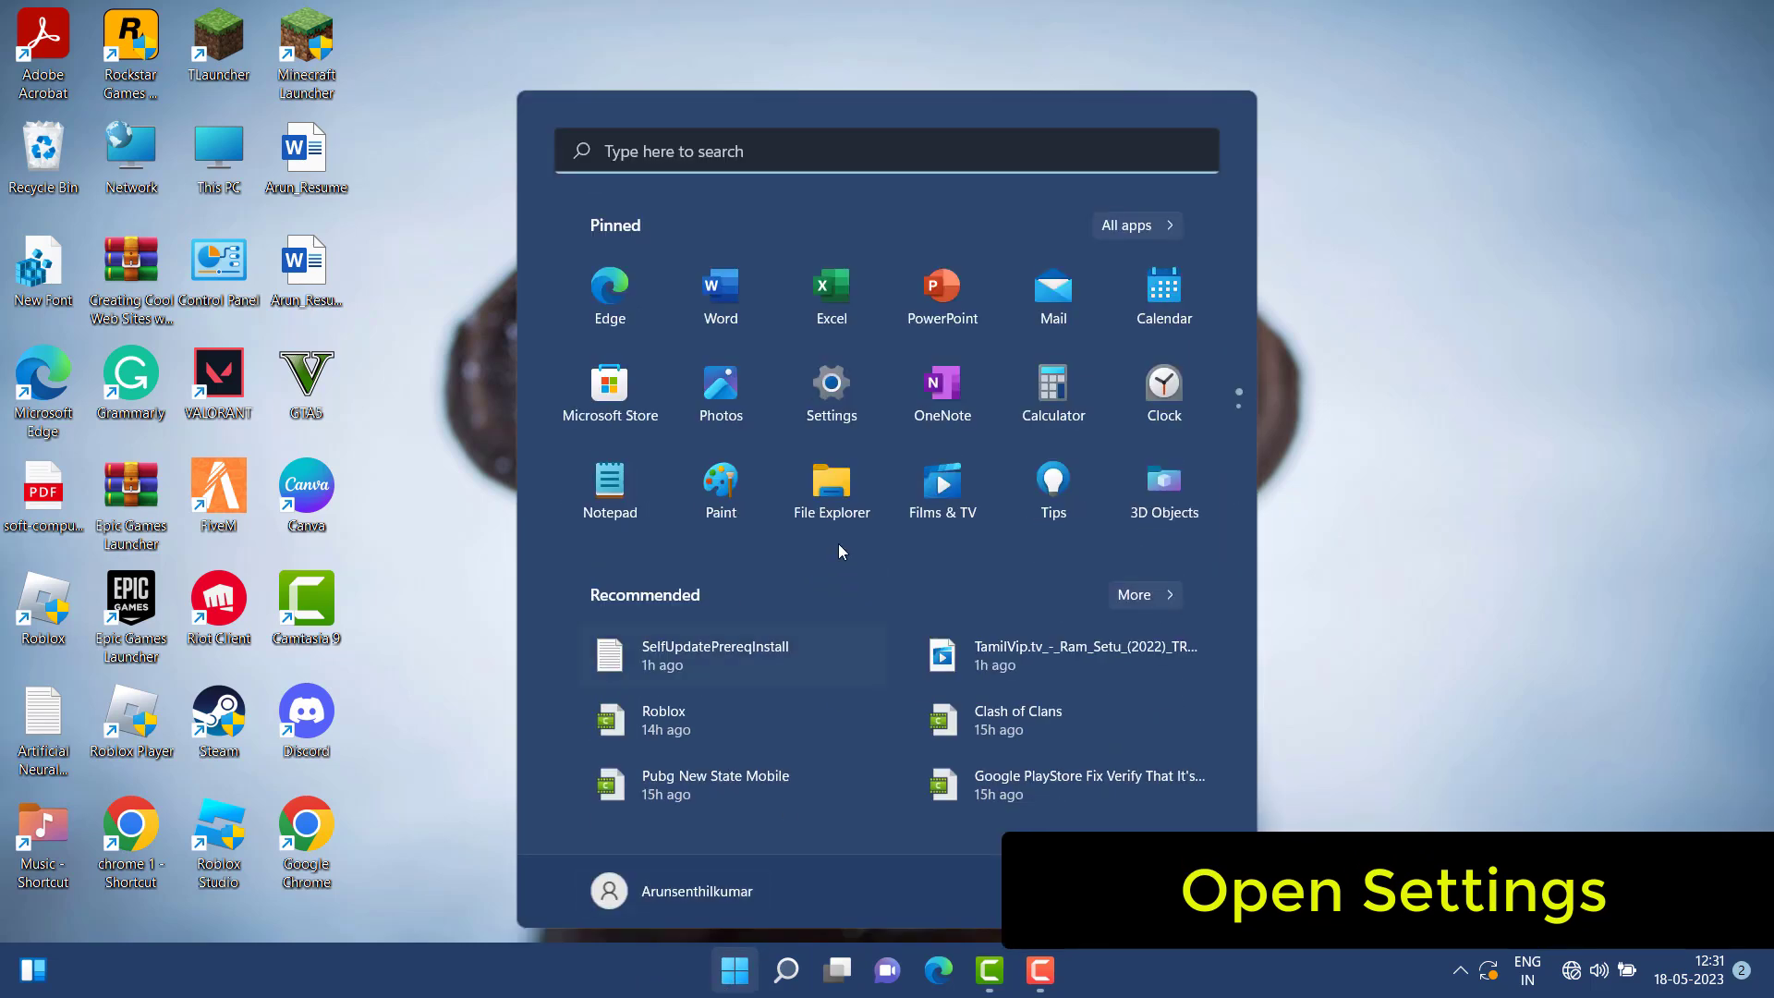
left_click(830, 416)
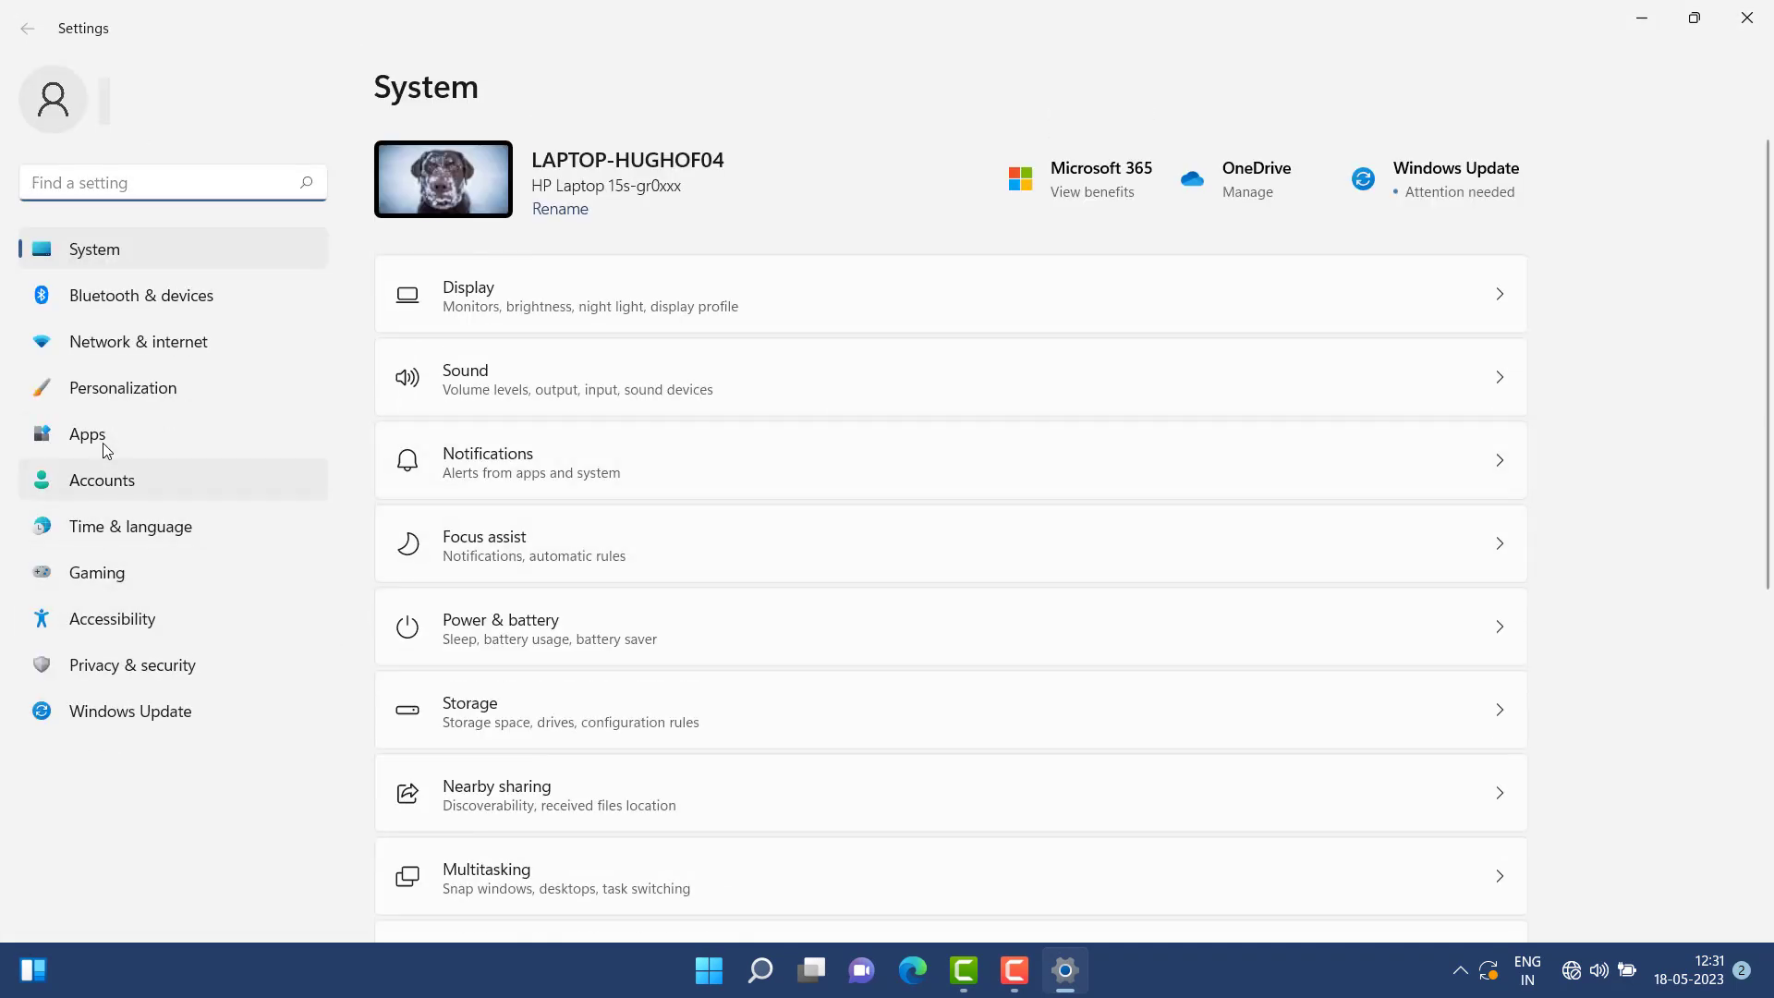
left_click(101, 435)
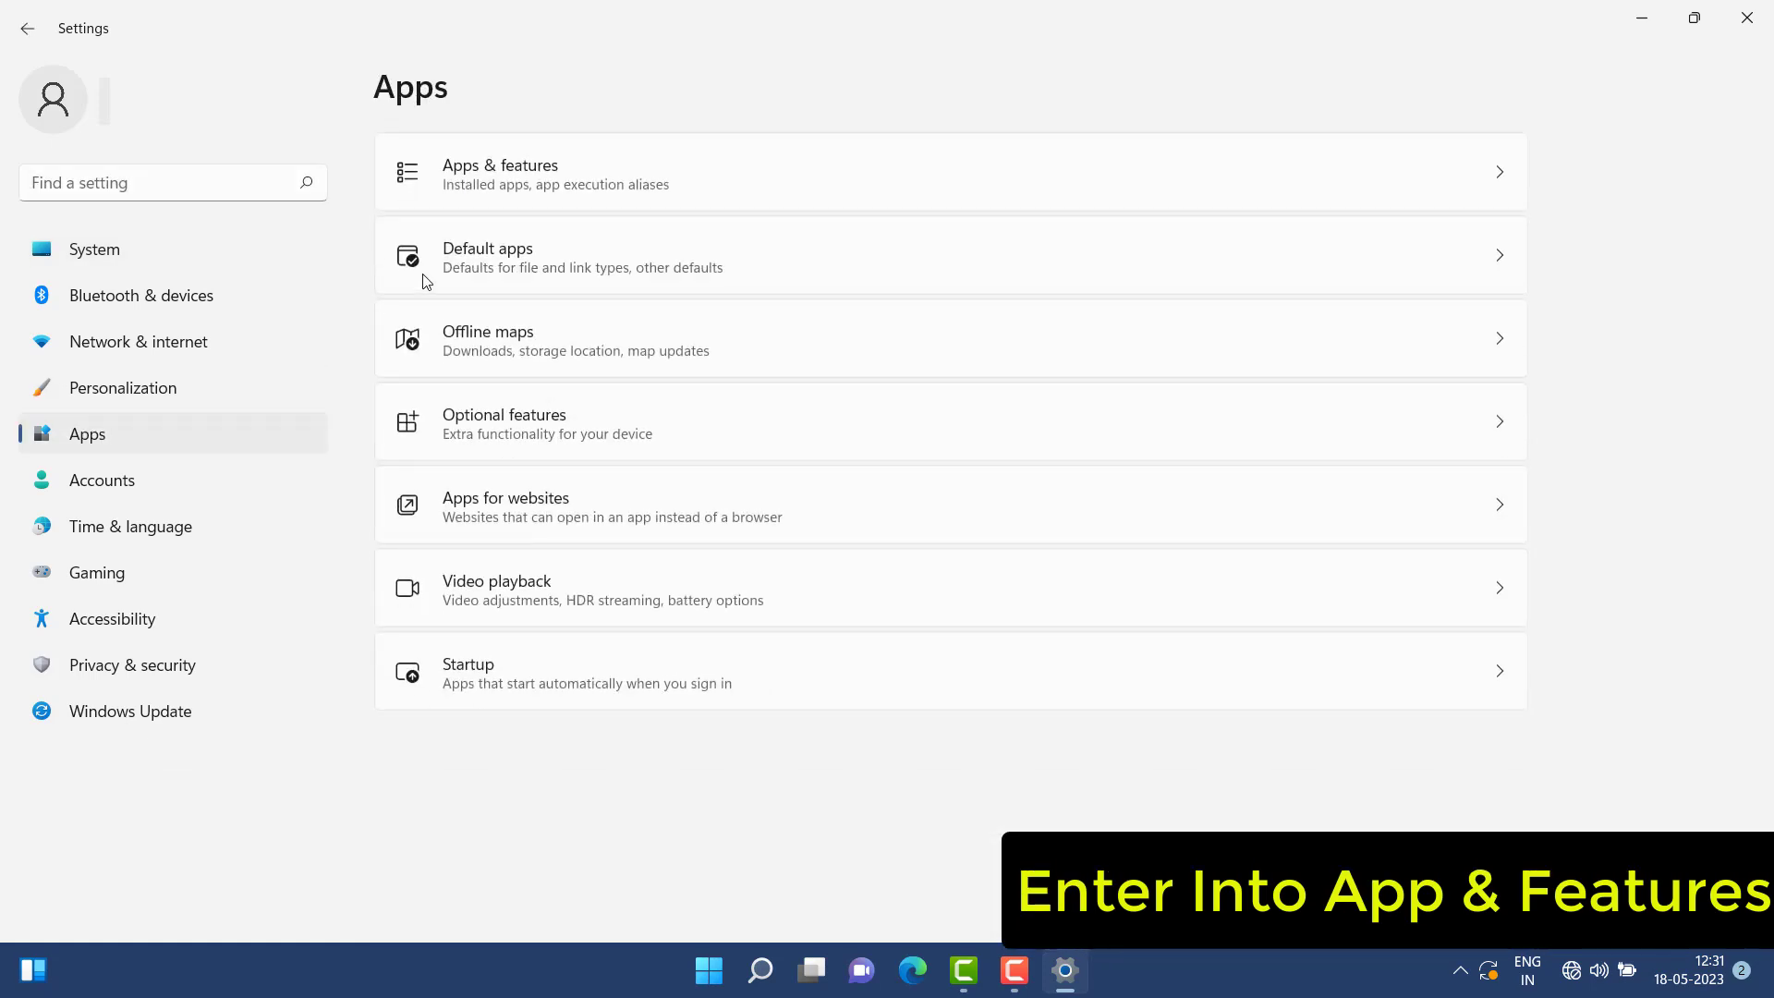
left_click(529, 188)
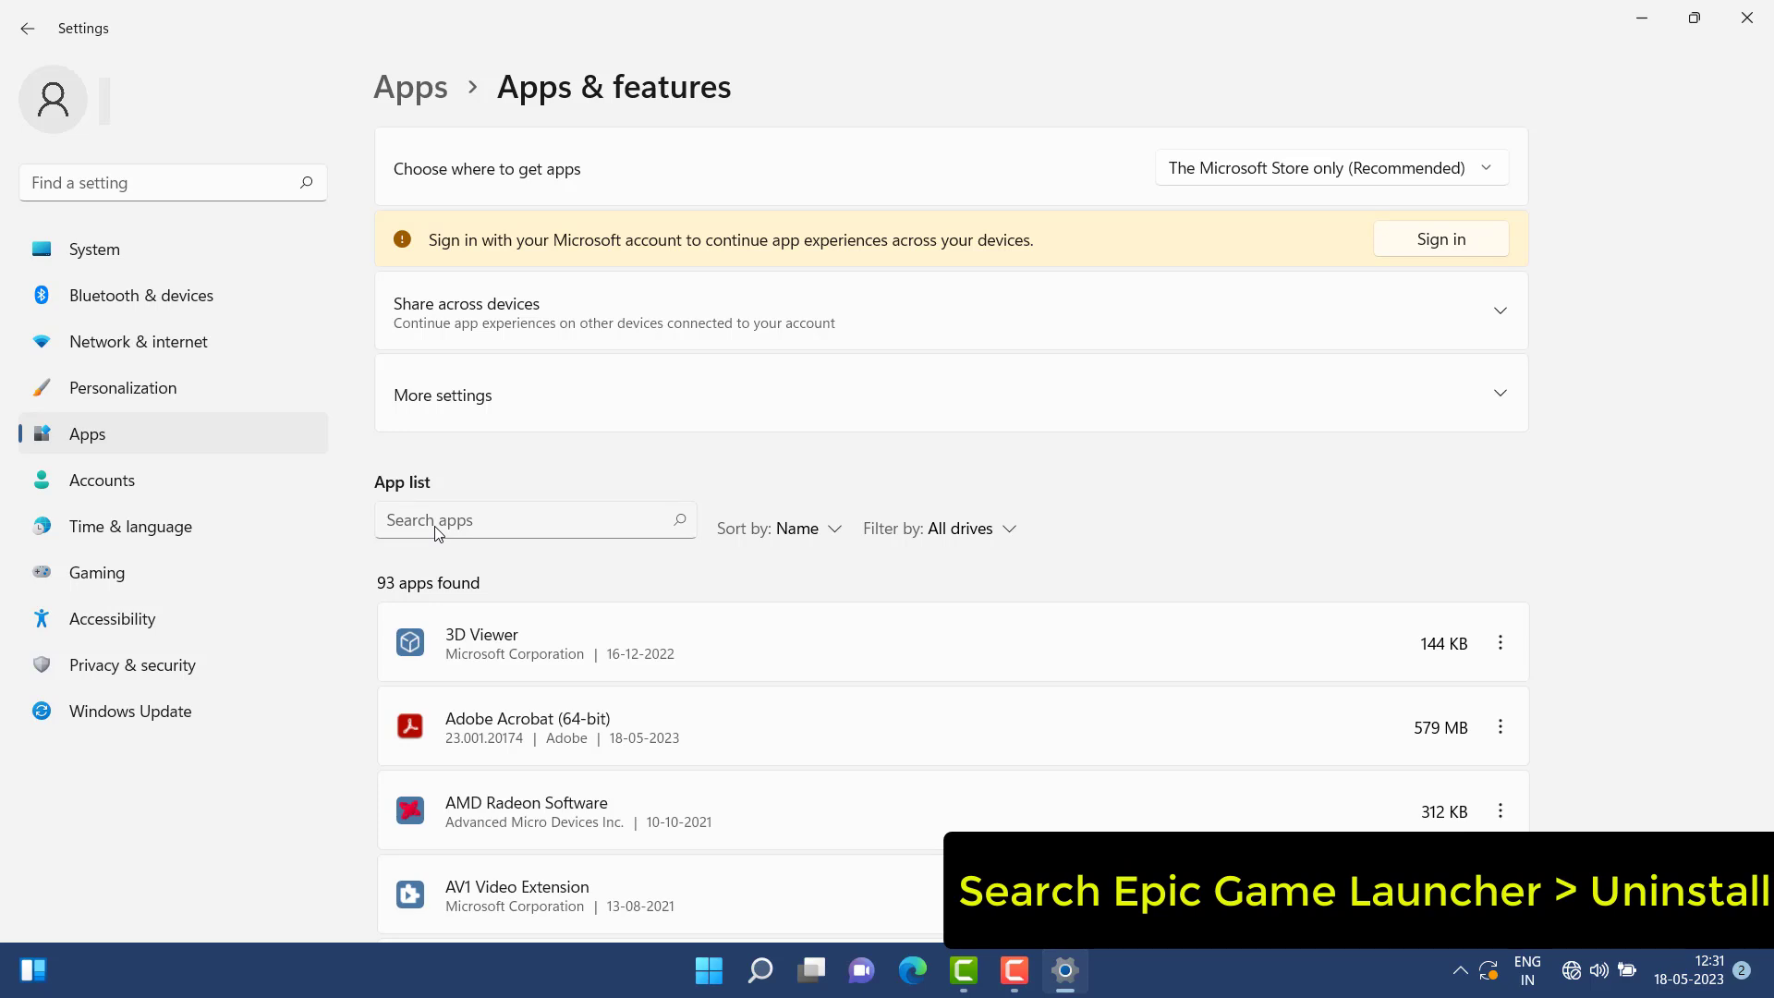
Step: Search the installed apps for "epi" and choose to uninstall Epic Games Launcher
left_click(439, 526)
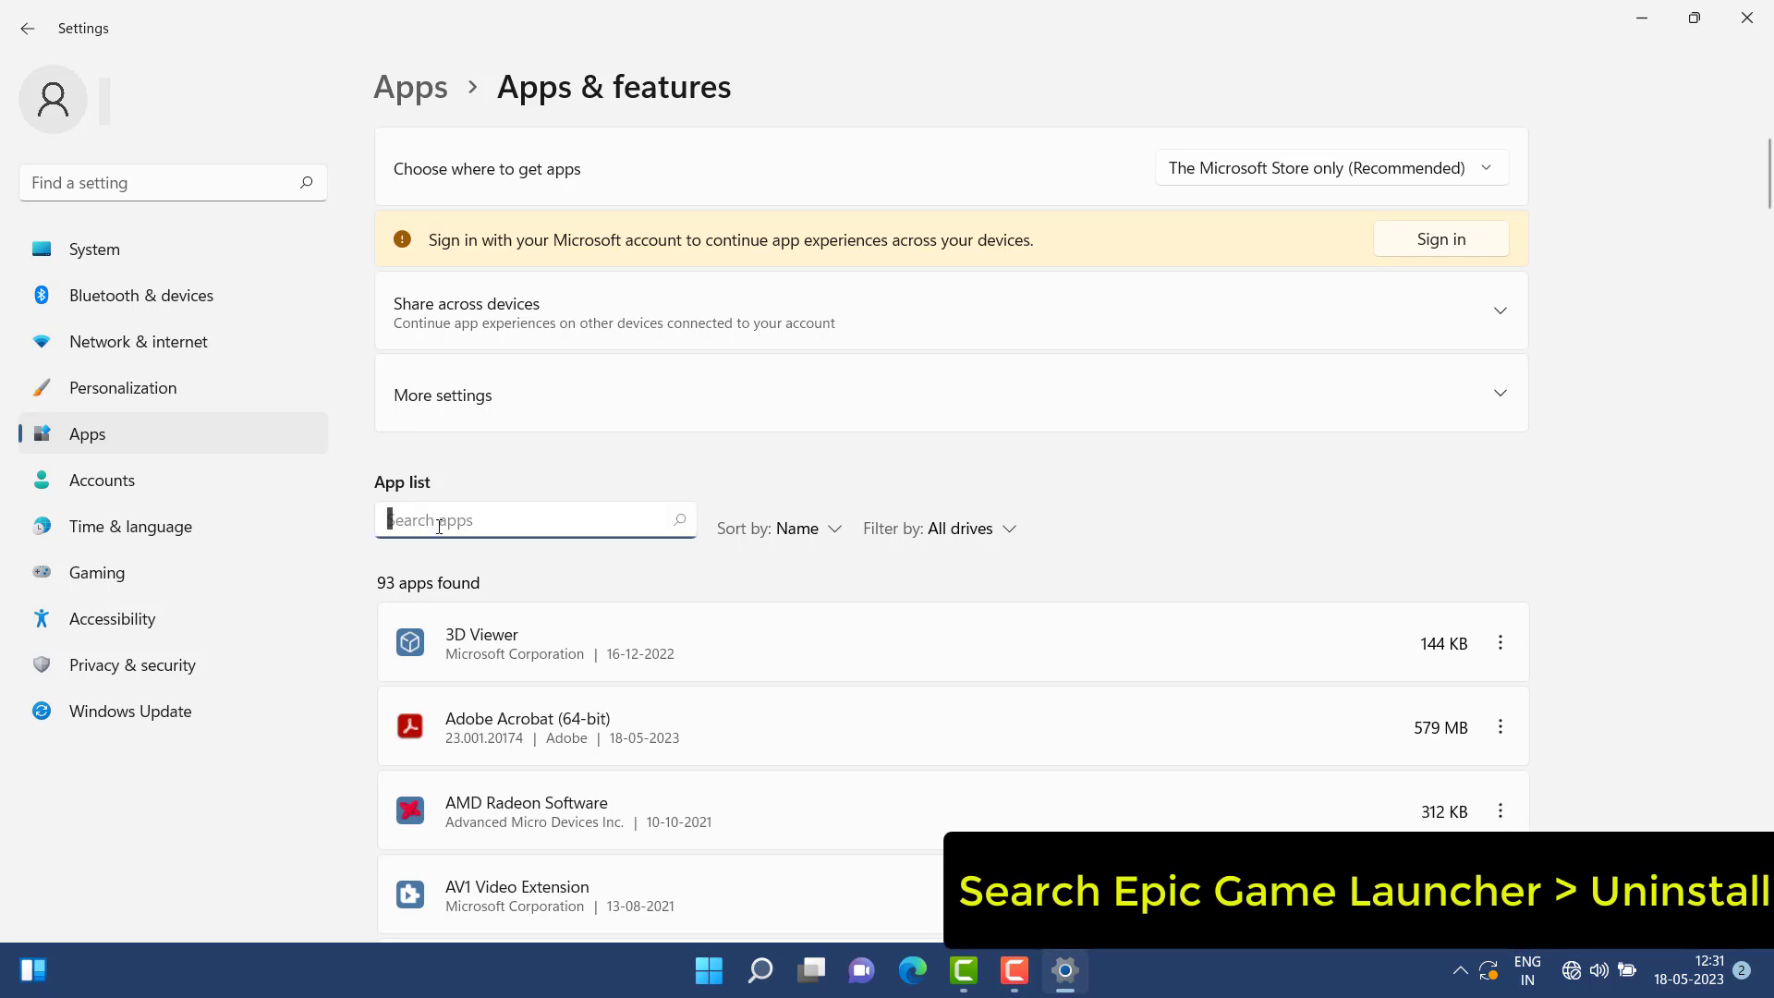
type("ep")
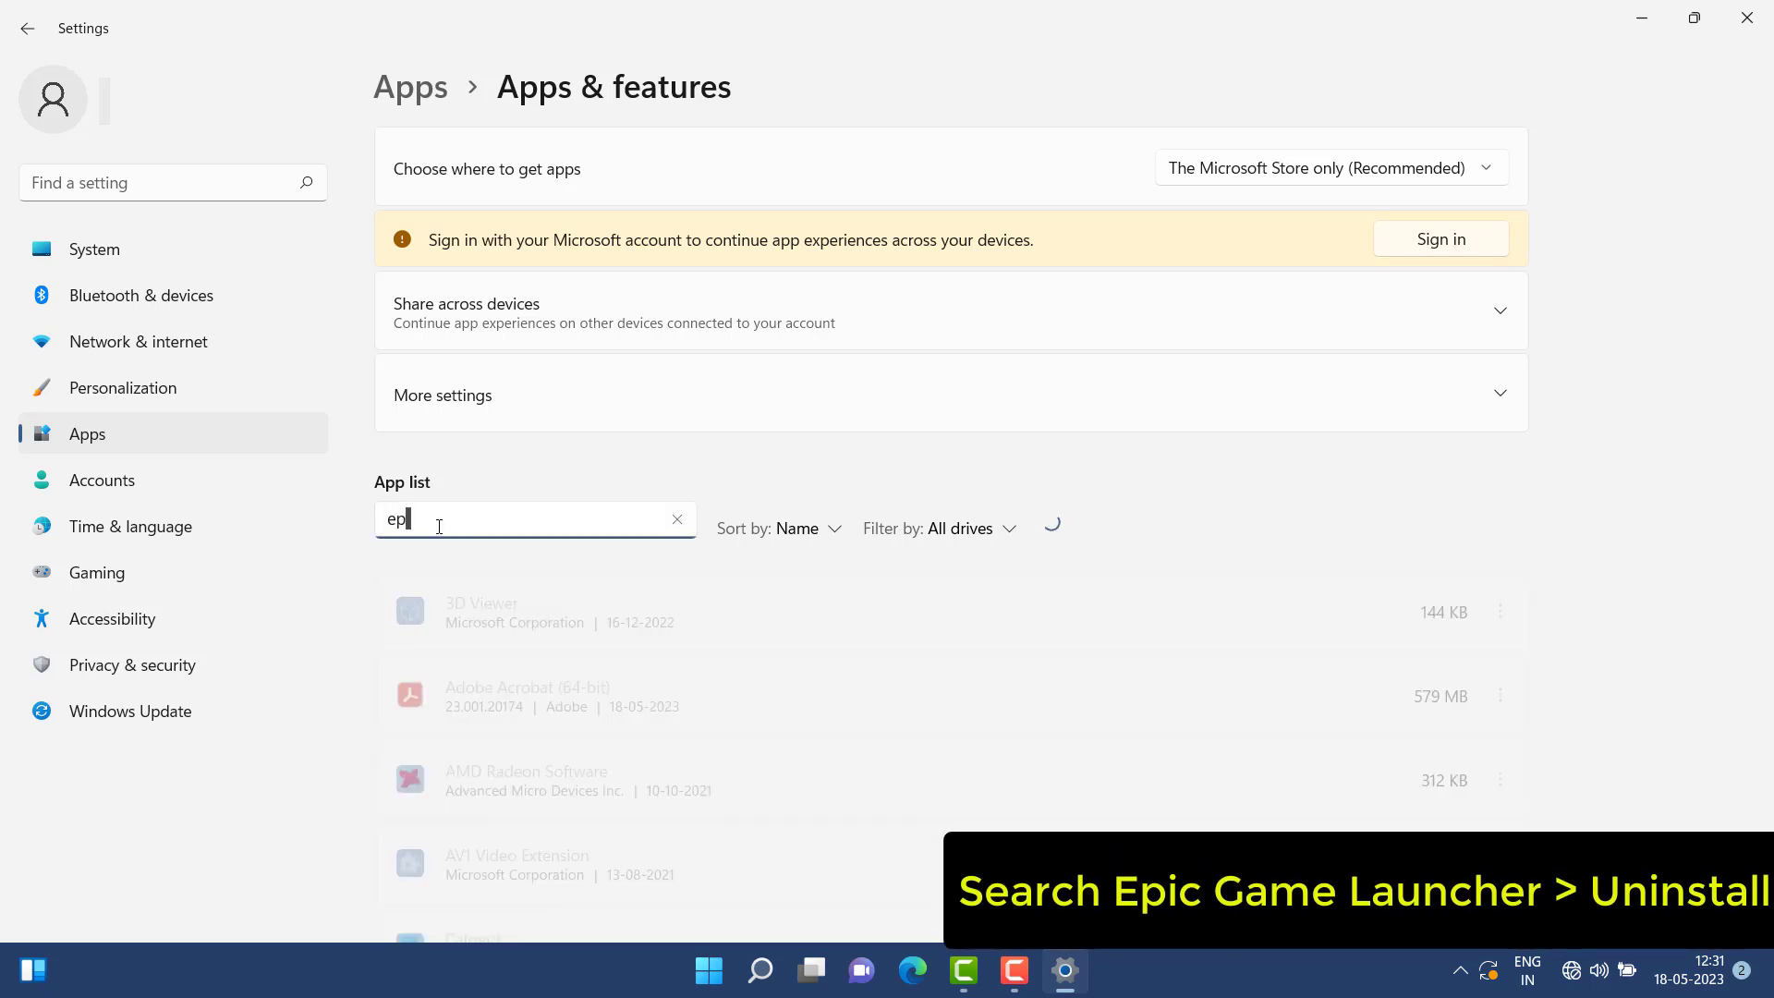
type("i")
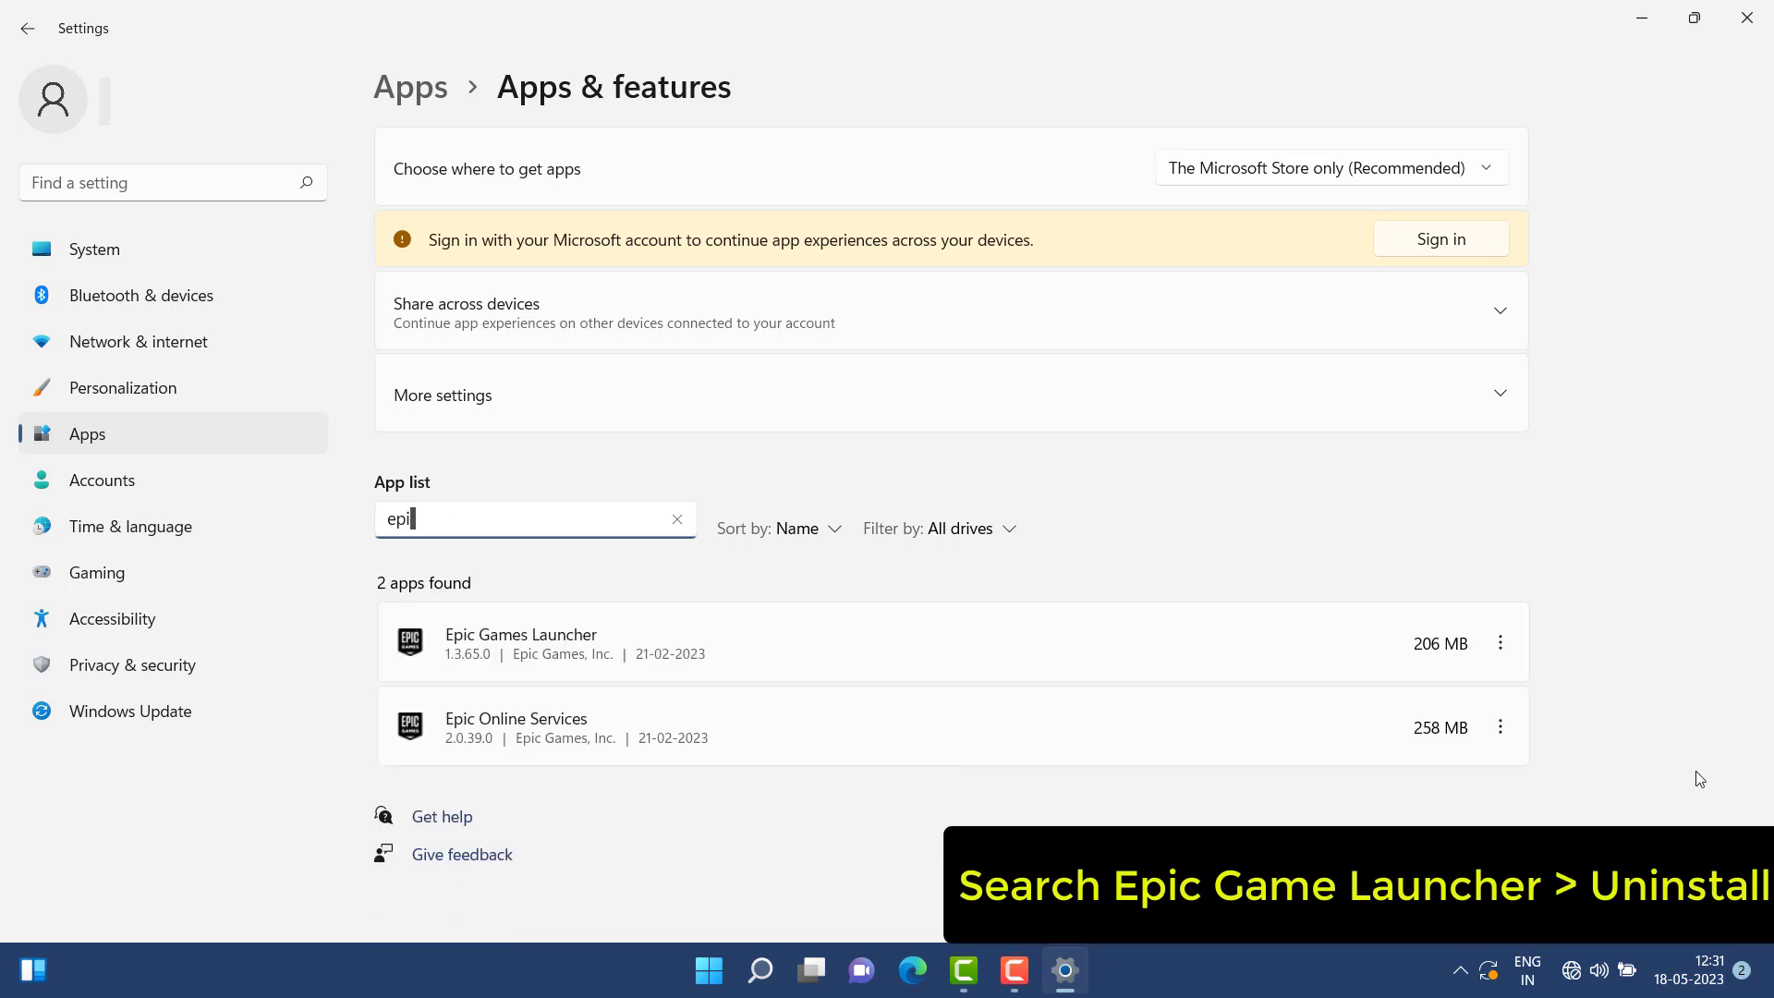
left_click(1492, 637)
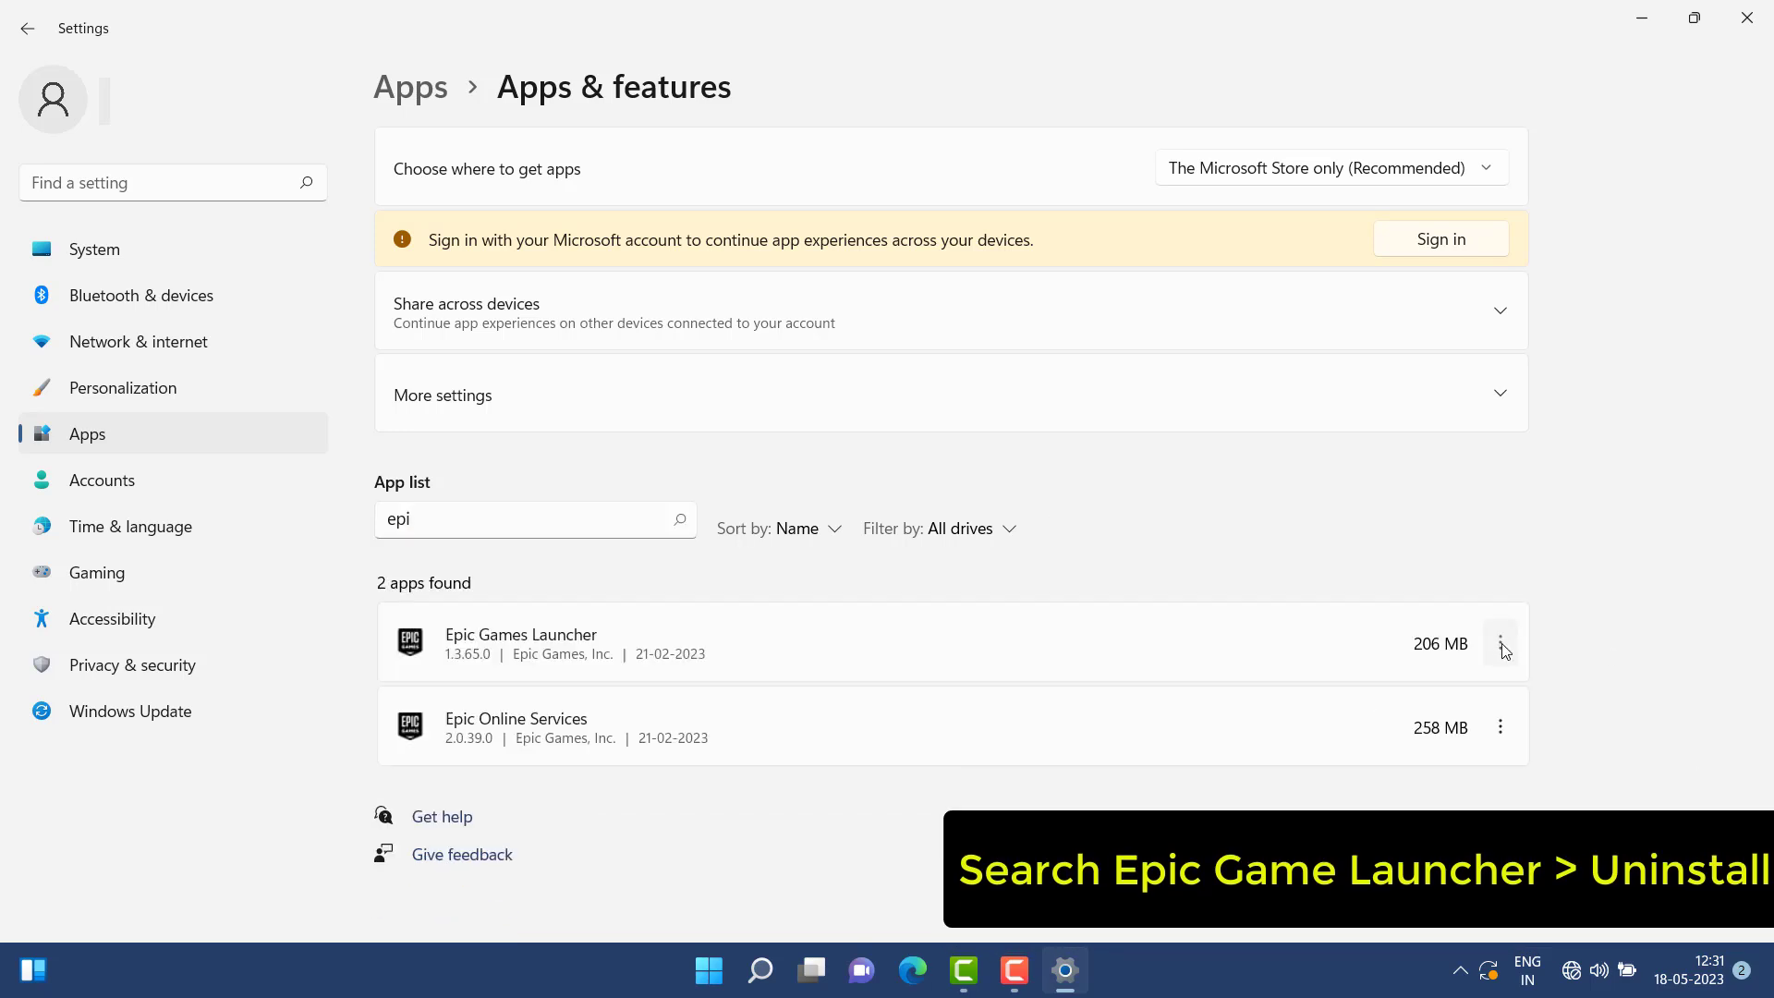
left_click(1500, 644)
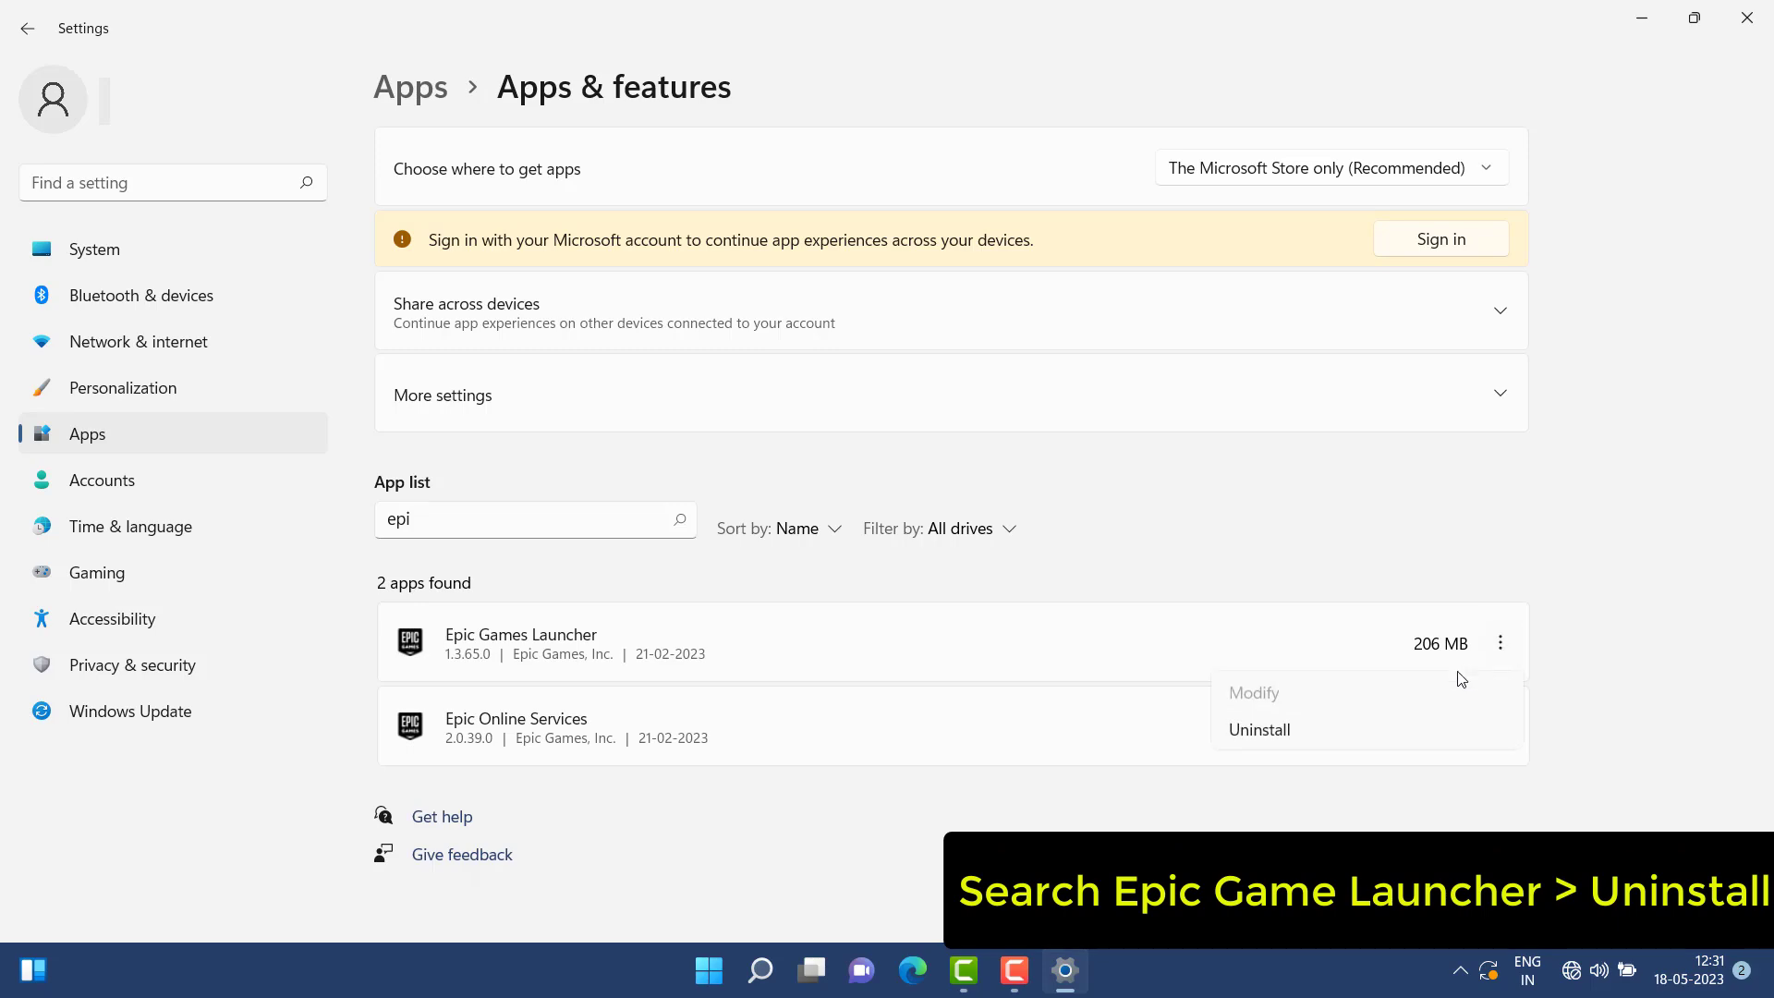
left_click(1362, 731)
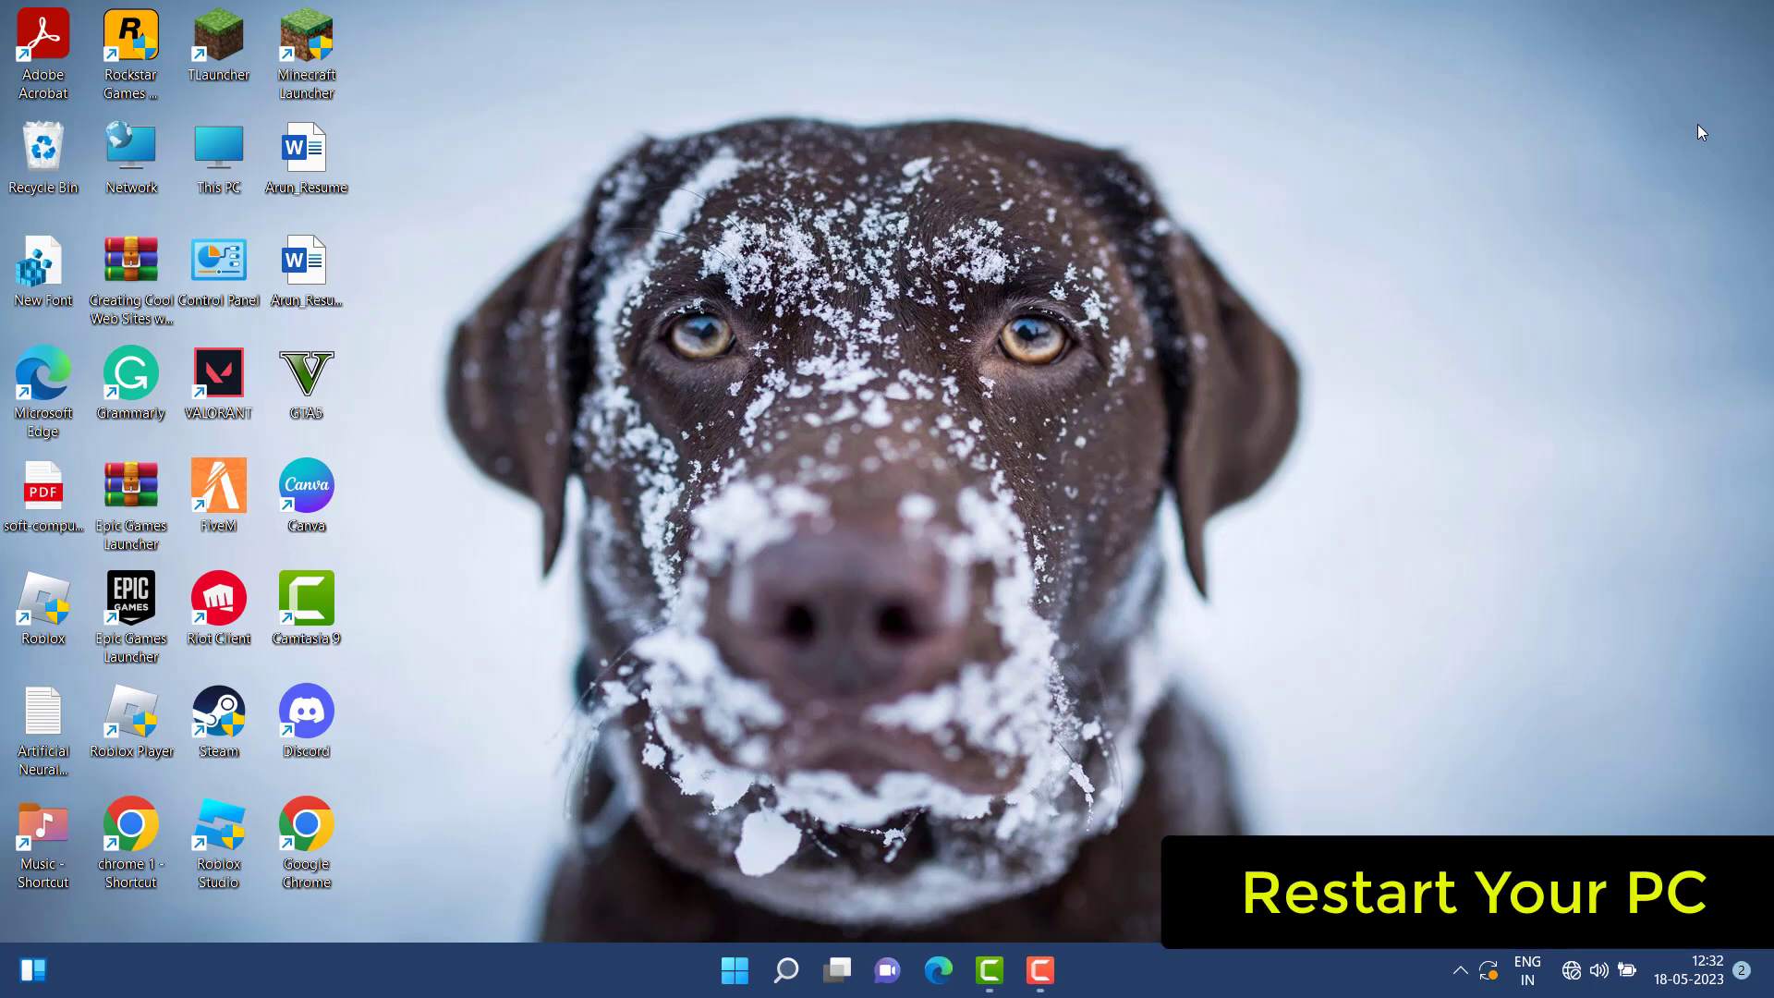
Step: Bring up the Windows power options for restarting the PC
left_click(722, 967)
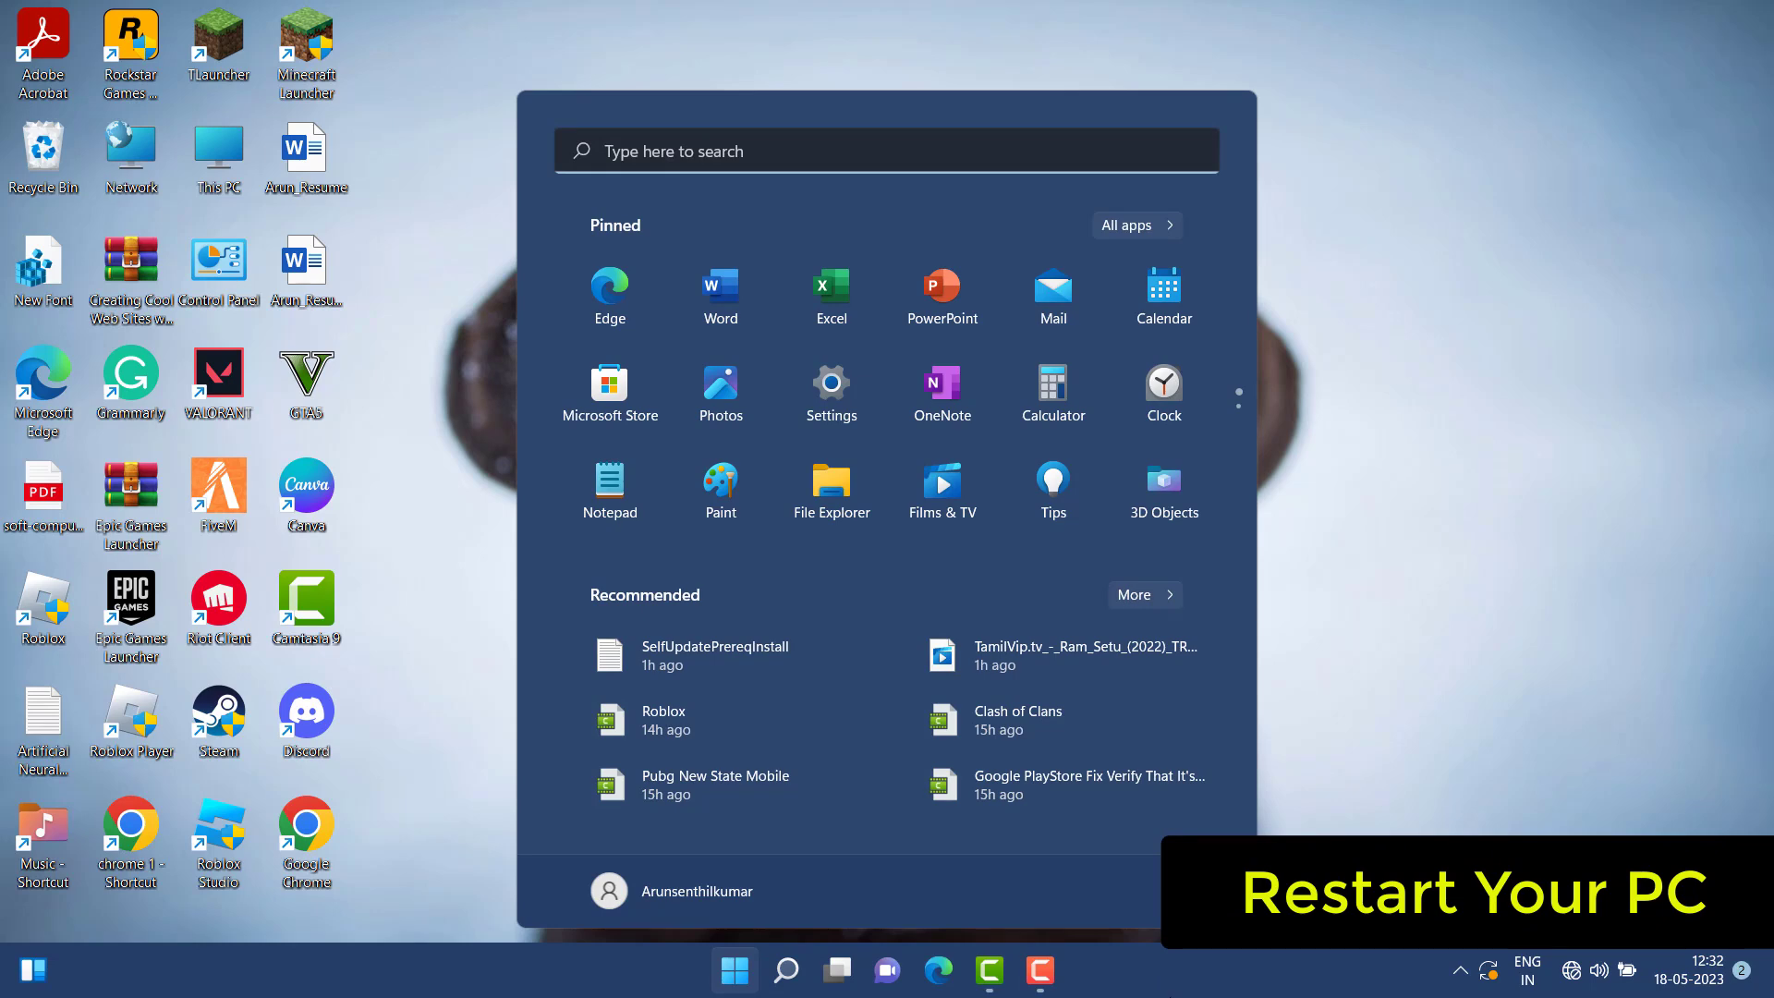
left_click(1219, 891)
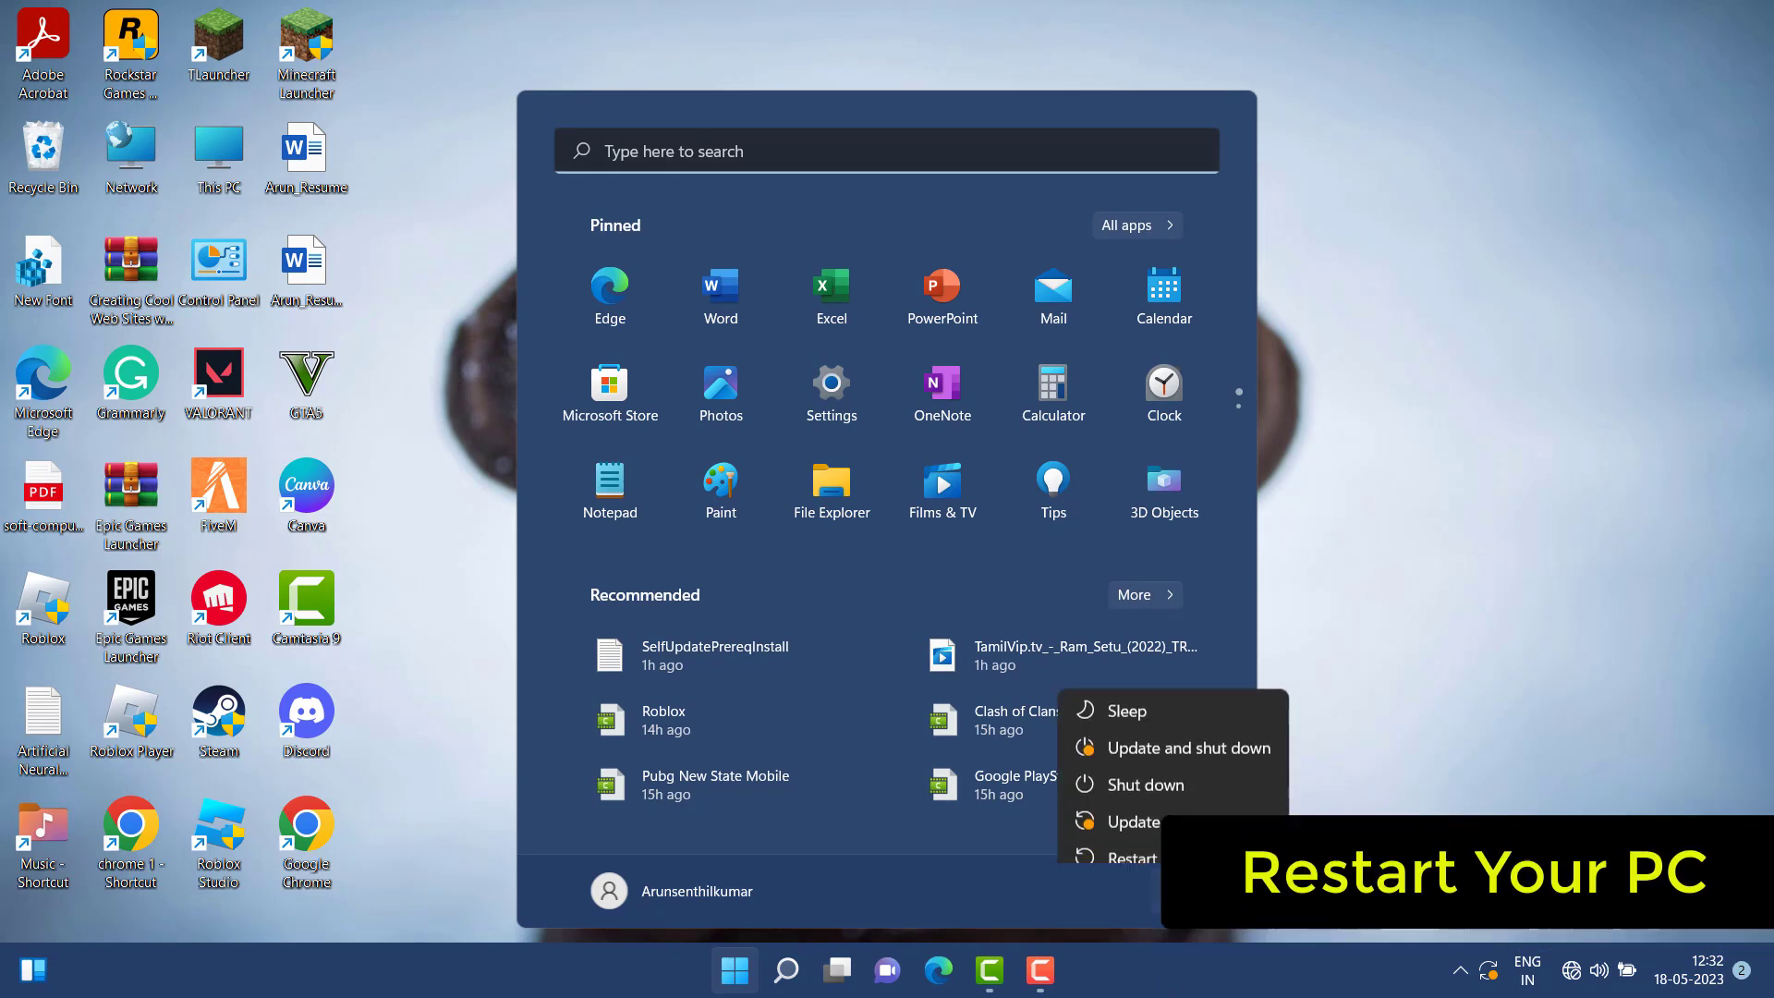